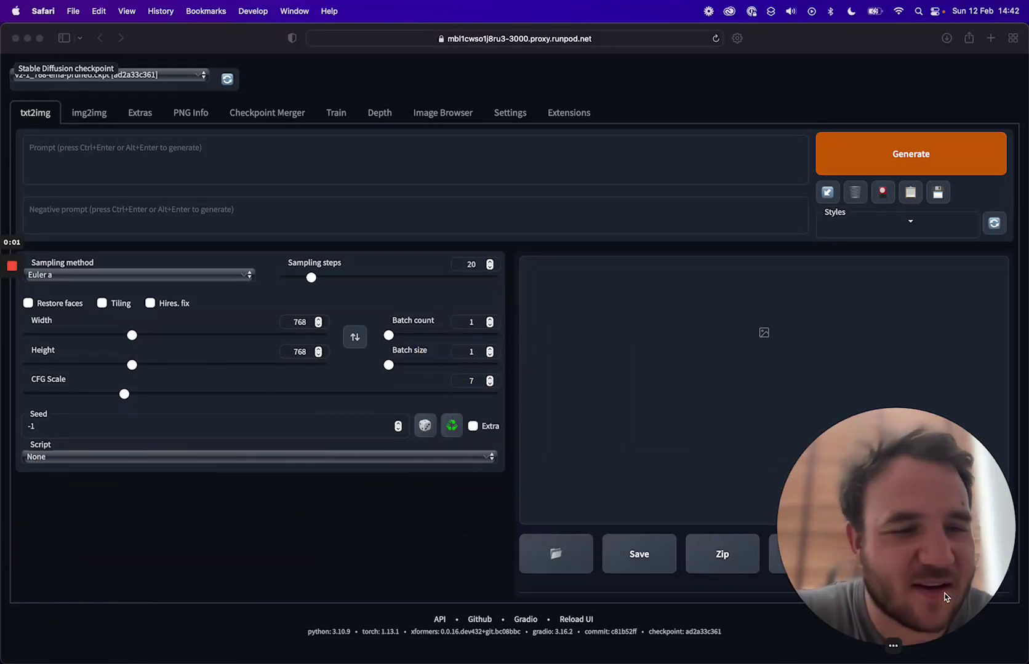
Select the X/Y/Z plot script from the Script dropdown.
{"action": "left_click", "coordinate": [571, 180]}
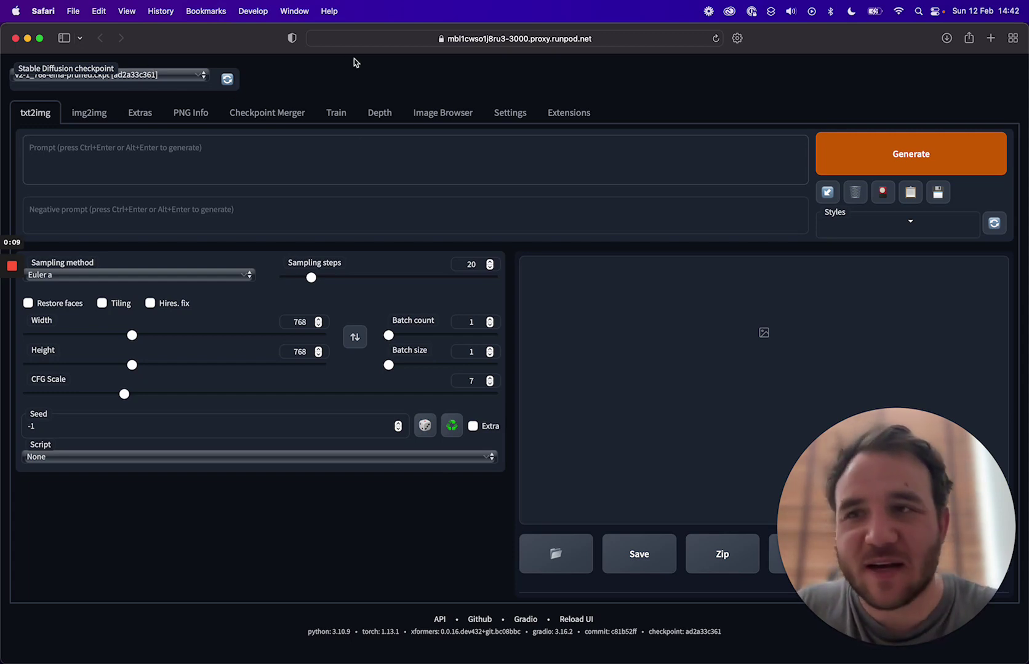
{"action": "left_click", "coordinate": [139, 458]}
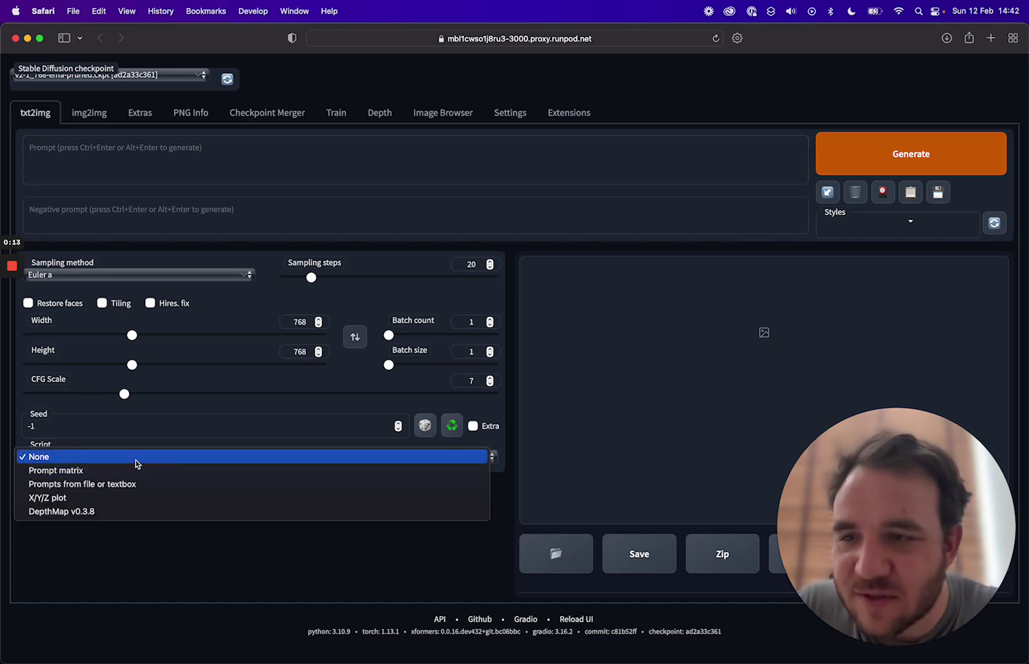
{"action": "left_click", "coordinate": [133, 499]}
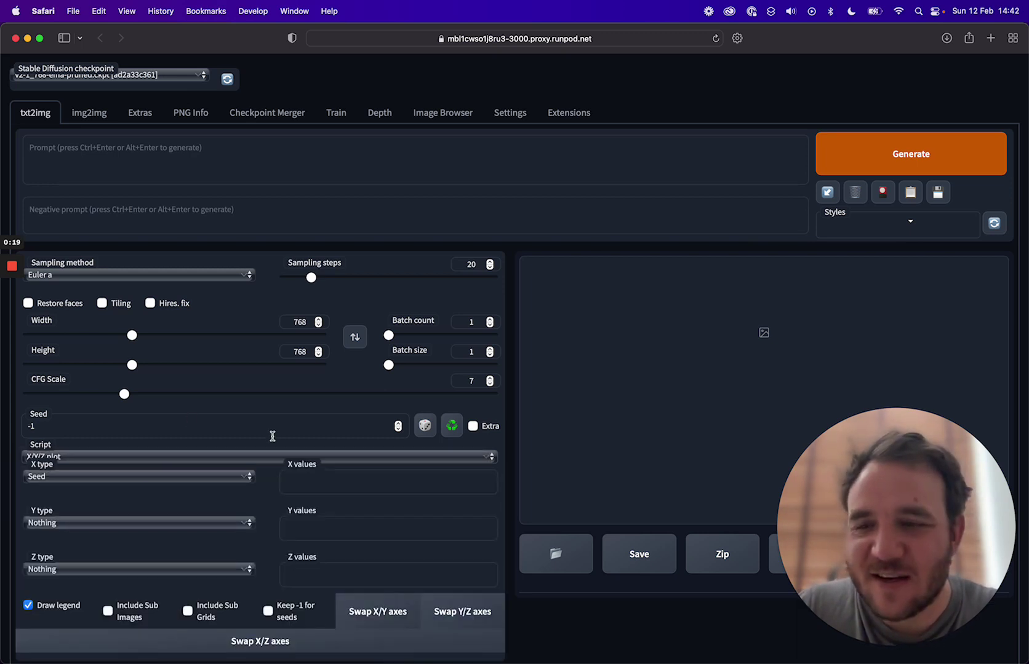
{"action": "scroll", "coordinate": [270, 436], "scroll_direction": "down", "scroll_amount": 1}
{"action": "scroll", "coordinate": [273, 436], "scroll_direction": "up", "scroll_amount": 1}
{"action": "left_click", "coordinate": [239, 171]}
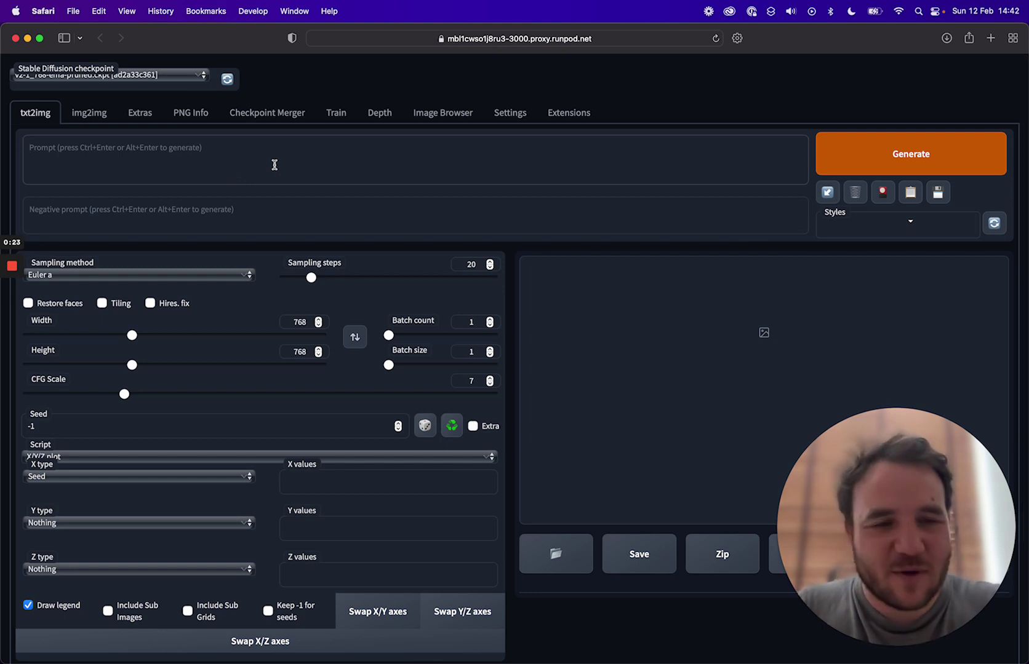
Enter the prompt 'a beautiful elf maiden, in a mushroom forest, fantasy art, trending'.
{"action": "type", "text": "a beautiful el"}
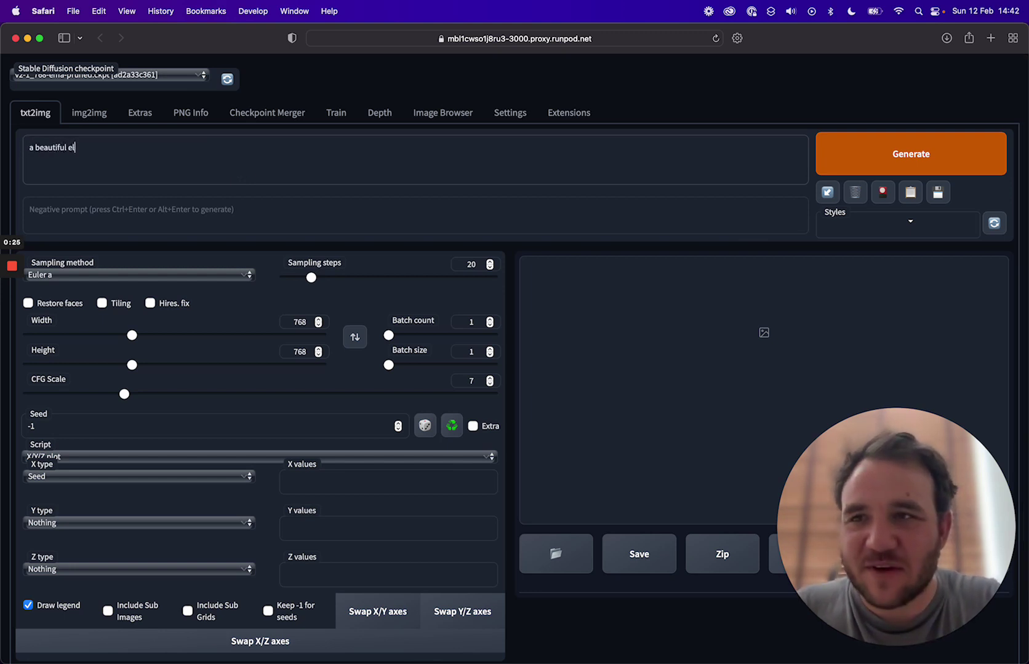
{"action": "type", "text": "f maiden, in "}
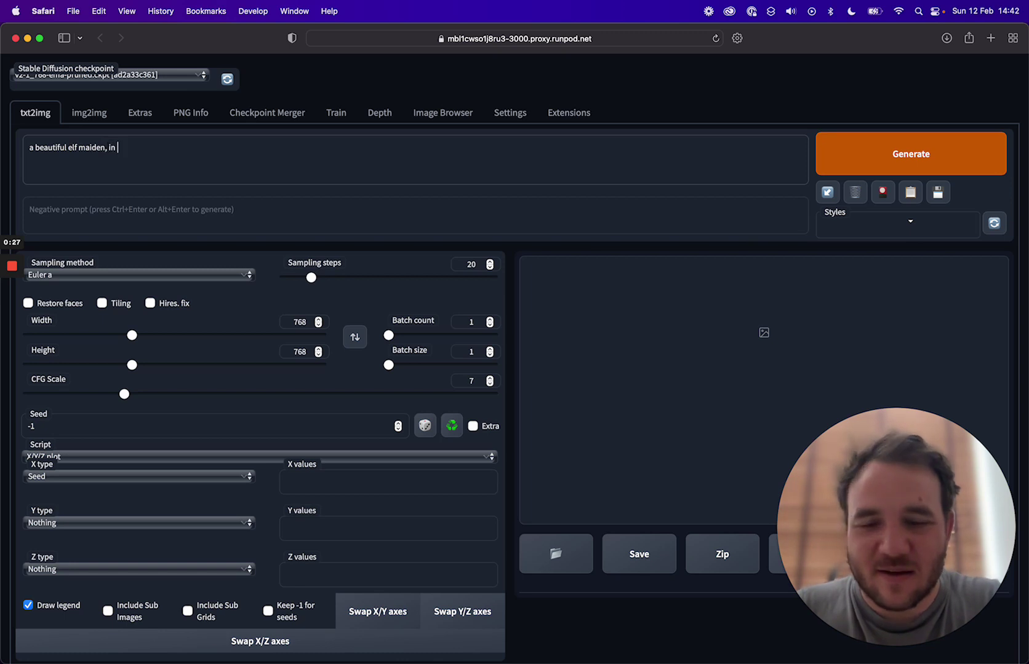
{"action": "type", "text": "a mushroom fore"}
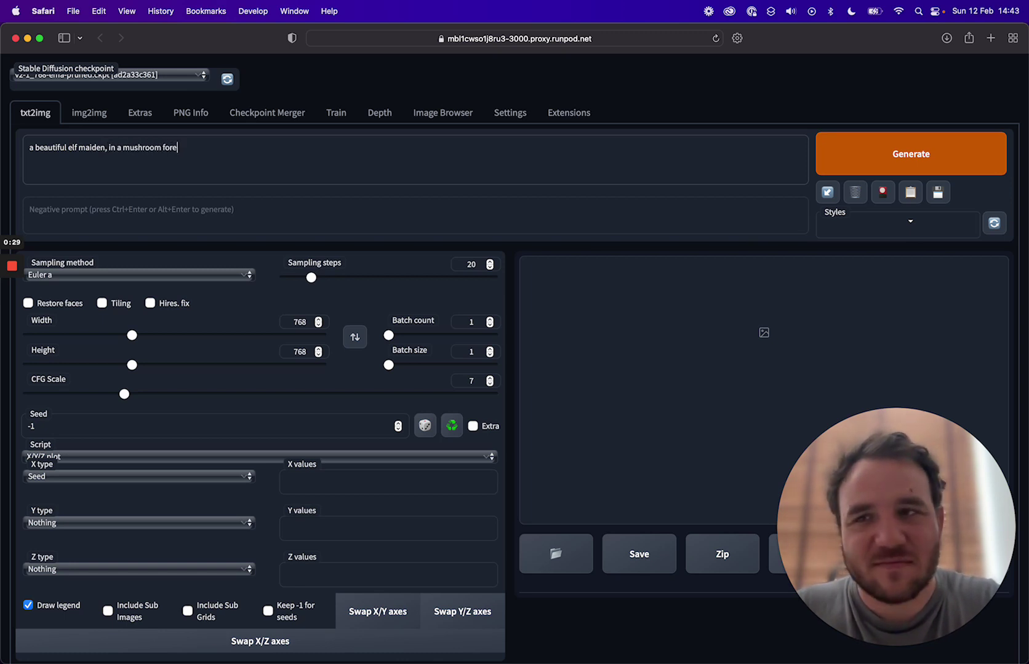
{"action": "type", "text": "st, fantasy art"}
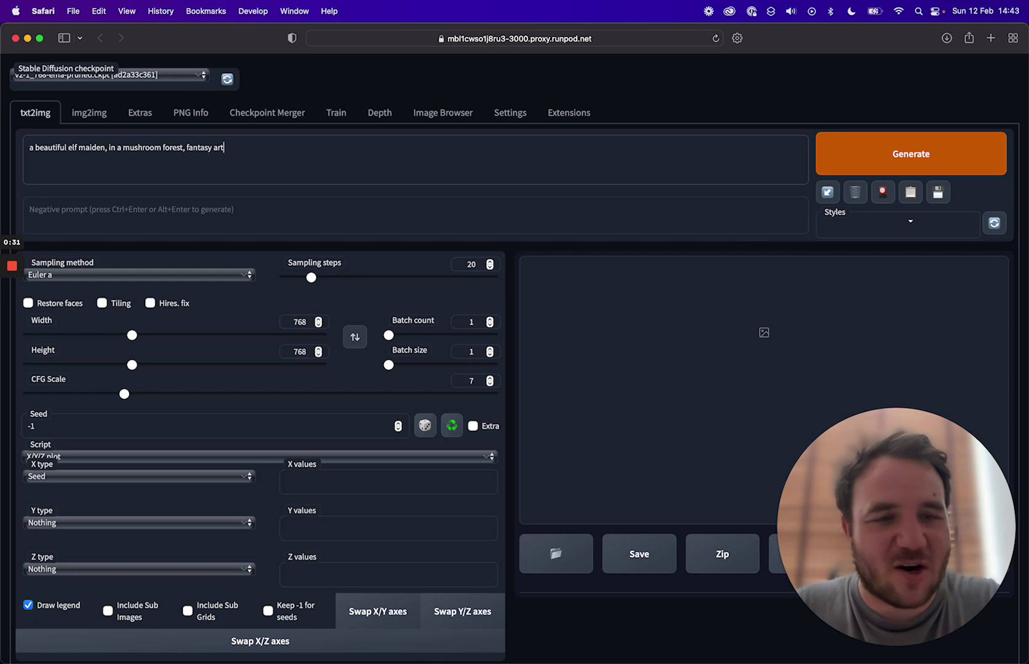
{"action": "type", "text": ", trending"}
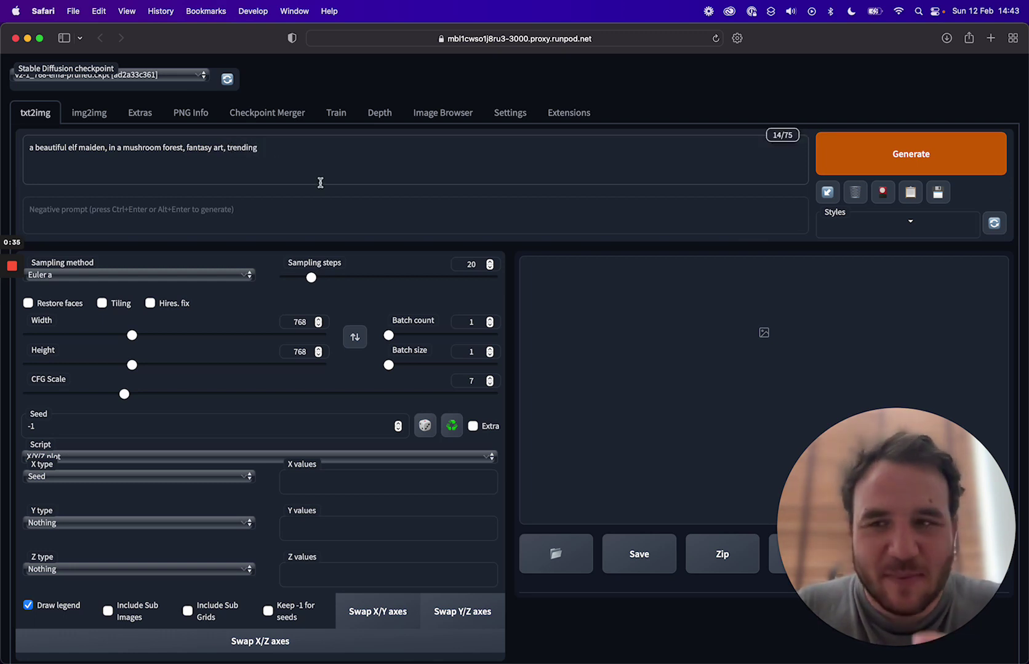
Set the X axis to Prompt S/R with values 'elf maiden, elf man'.
{"action": "left_click", "coordinate": [141, 478]}
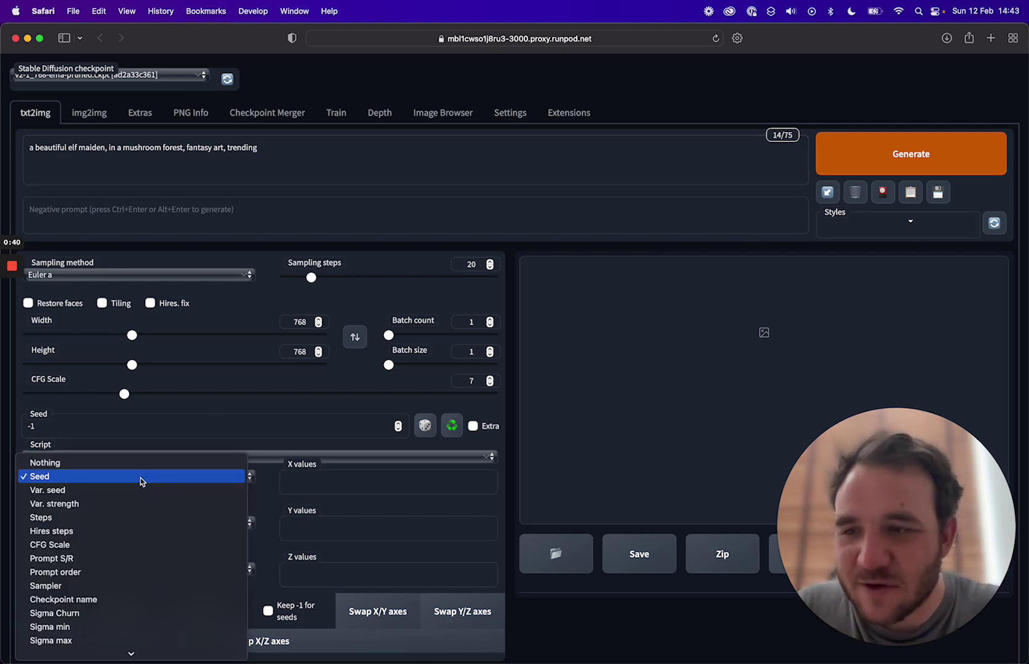
{"action": "left_click", "coordinate": [133, 558]}
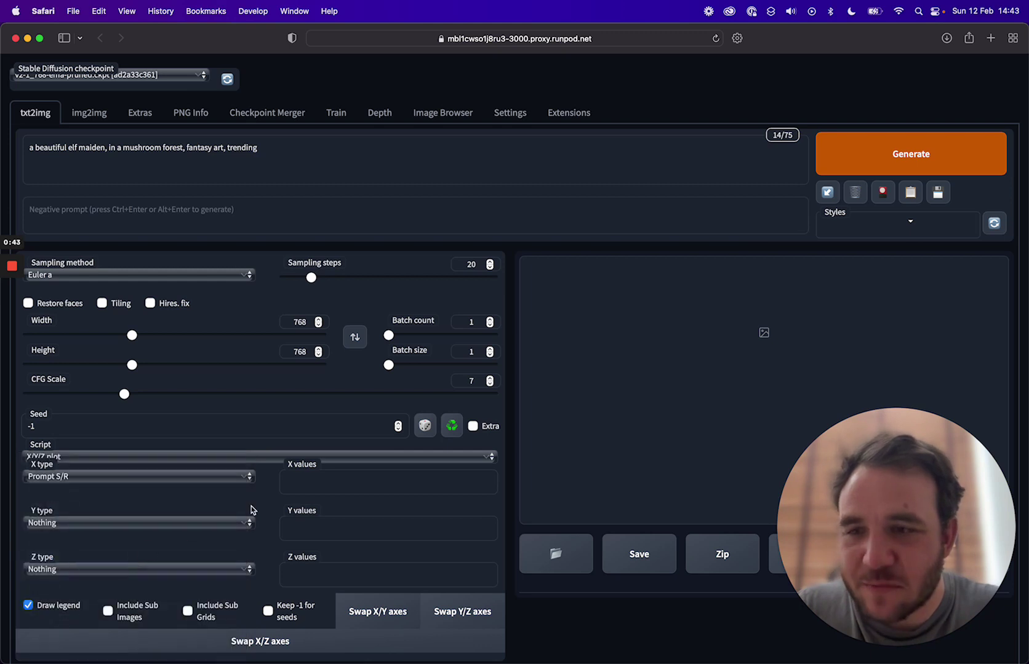
{"action": "left_click", "coordinate": [328, 486]}
{"action": "type", "text": "elf"}
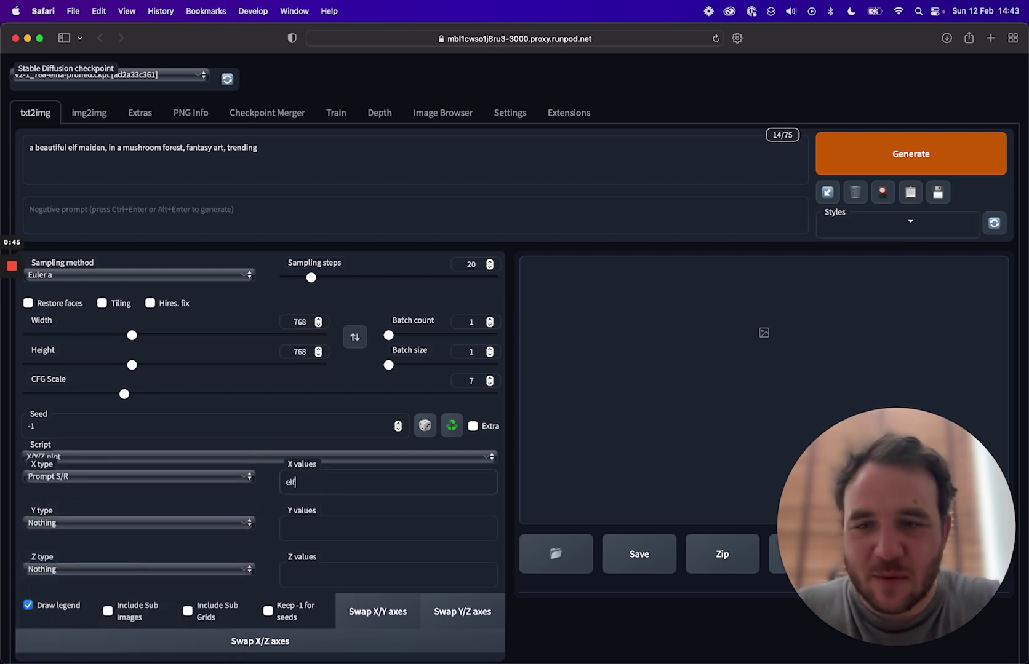
{"action": "type", "text": " maiden, elf man"}
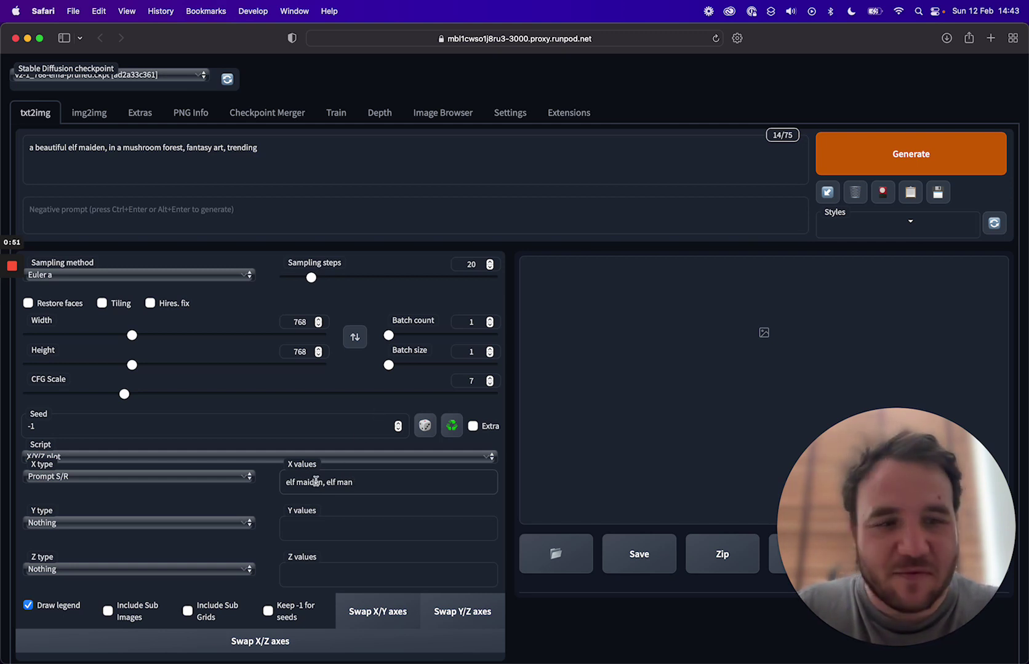
{"action": "left_click_drag", "start_coordinate": [321, 484], "coordinate": [256, 483]}
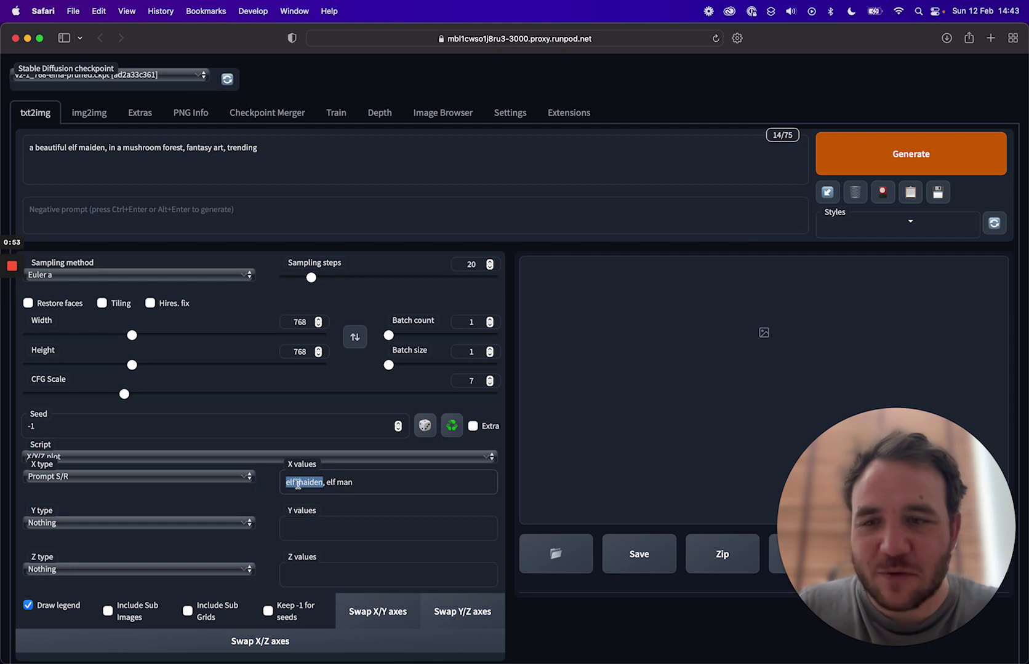
{"action": "mouse_move", "coordinate": [68, 149]}
{"action": "left_mouse_down"}
{"action": "mouse_move", "coordinate": [104, 152]}
{"action": "mouse_move", "coordinate": [66, 150]}
{"action": "left_mouse_up"}
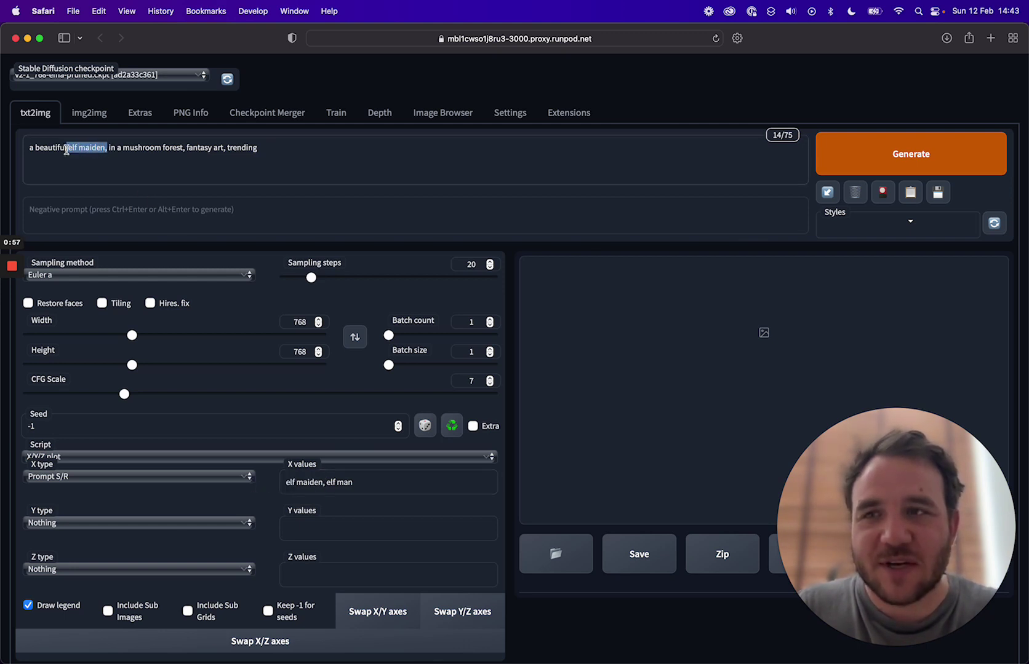
{"action": "left_click", "coordinate": [394, 476]}
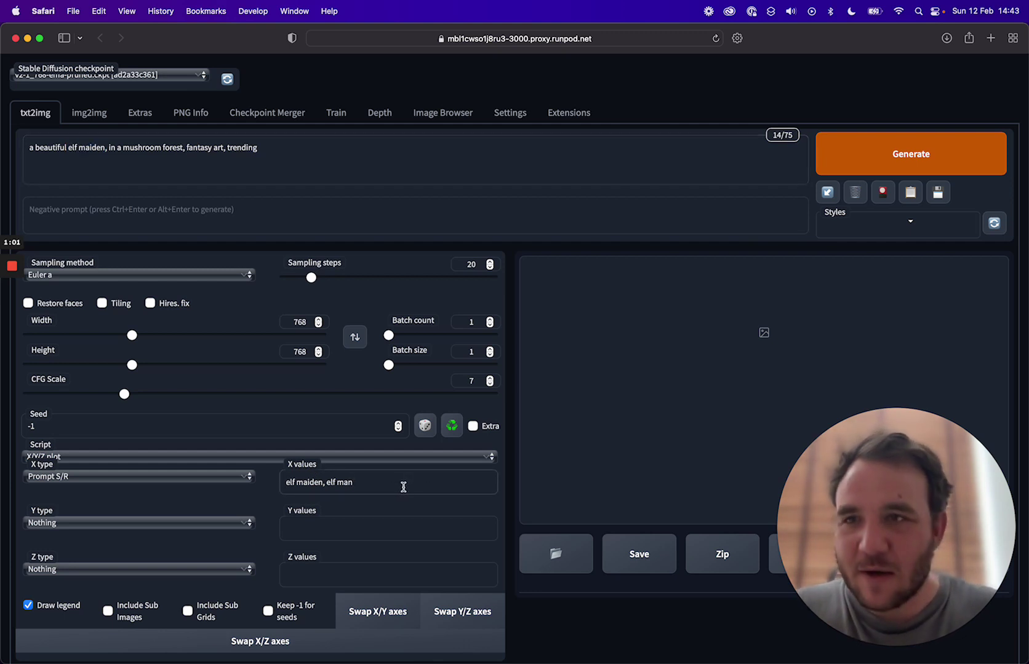
Set the Y axis to Prompt S/R with values 'mushroom forest, ancient kingdom'.
{"action": "left_click", "coordinate": [125, 524]}
{"action": "left_click", "coordinate": [114, 619]}
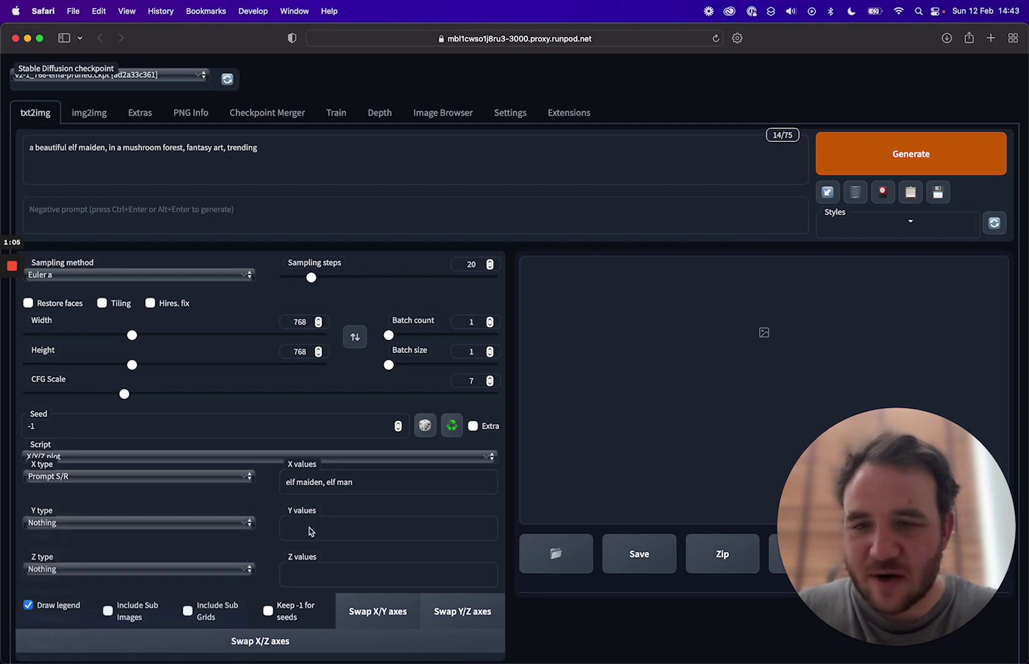
{"action": "left_click", "coordinate": [320, 527]}
{"action": "type", "text": "mr"}
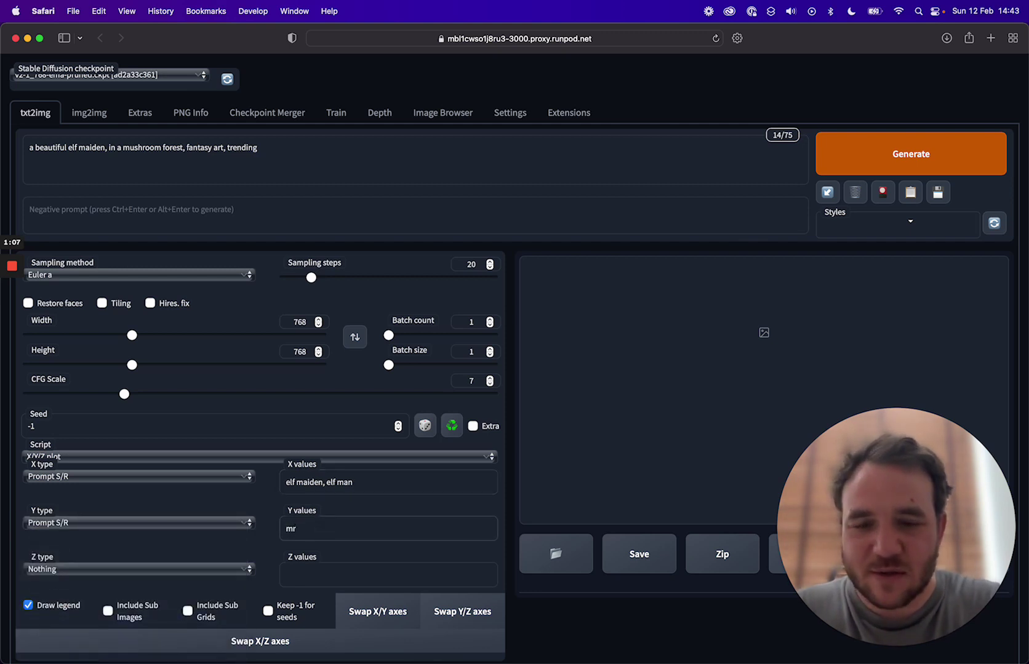
{"action": "type", "text": "ushroom forest, "}
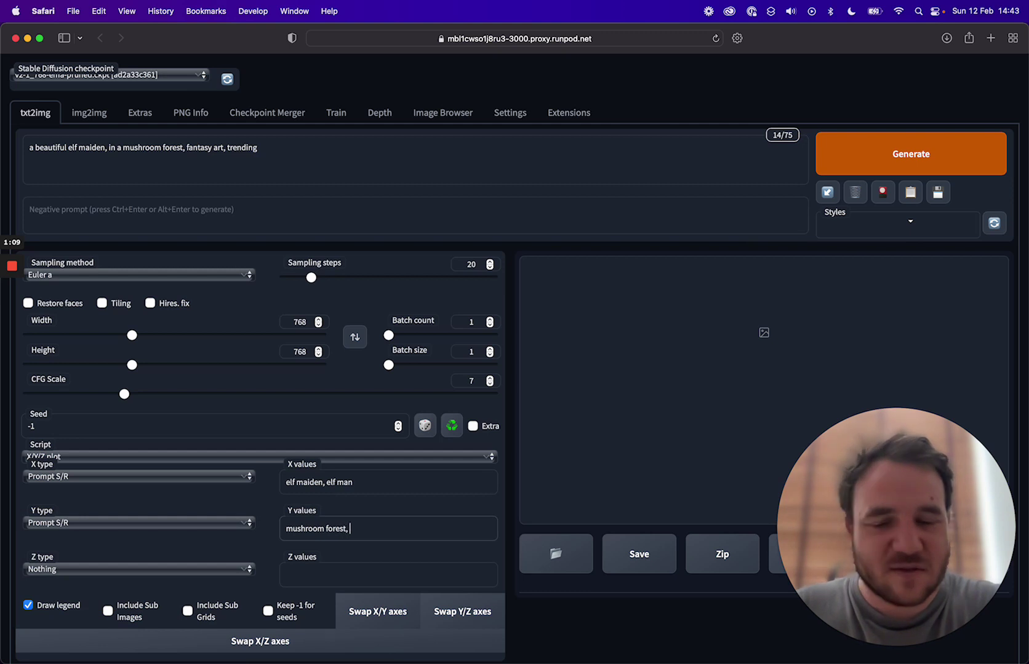
{"action": "type", "text": "ancient king"}
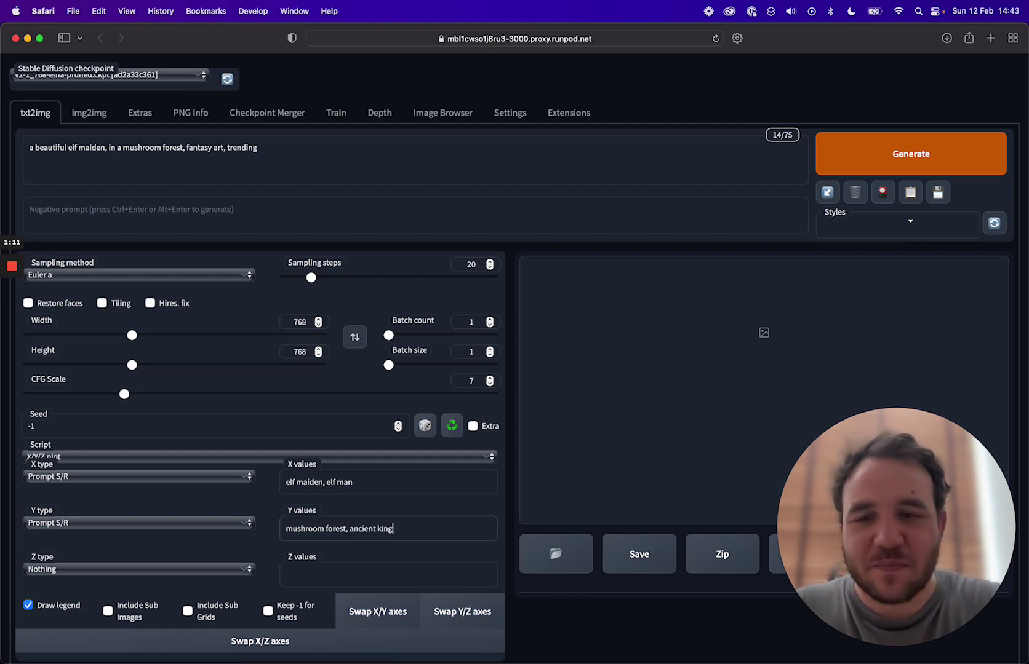
{"action": "type", "text": "dom"}
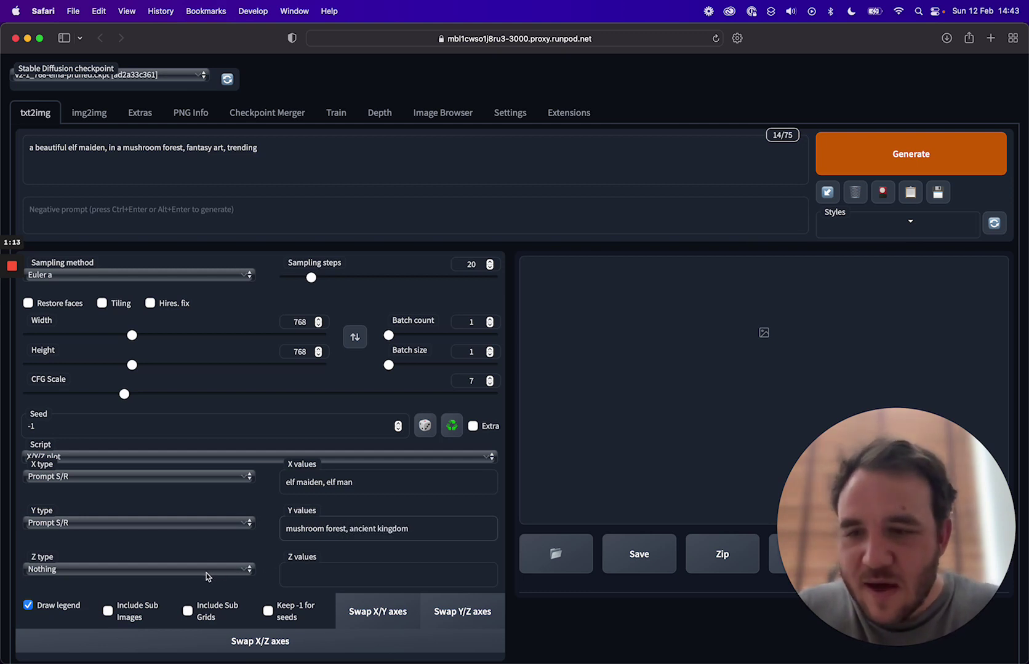
Set the Z axis to Seed with values 1,2,3.
{"action": "left_click", "coordinate": [207, 570]}
{"action": "left_click", "coordinate": [169, 585]}
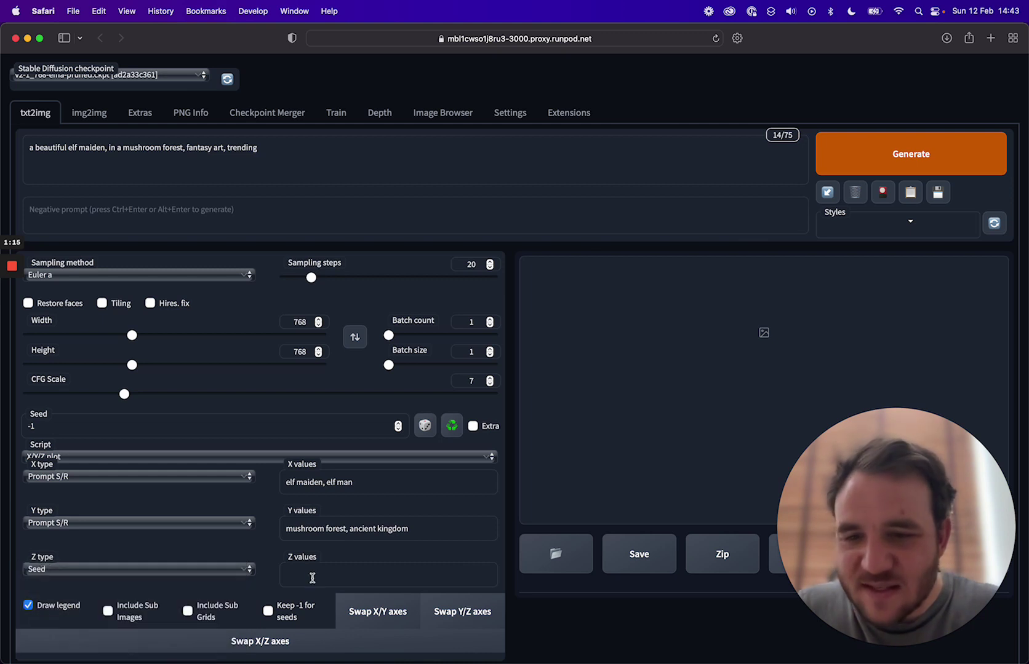
{"action": "left_click", "coordinate": [290, 575]}
{"action": "type", "text": "1,2,3"}
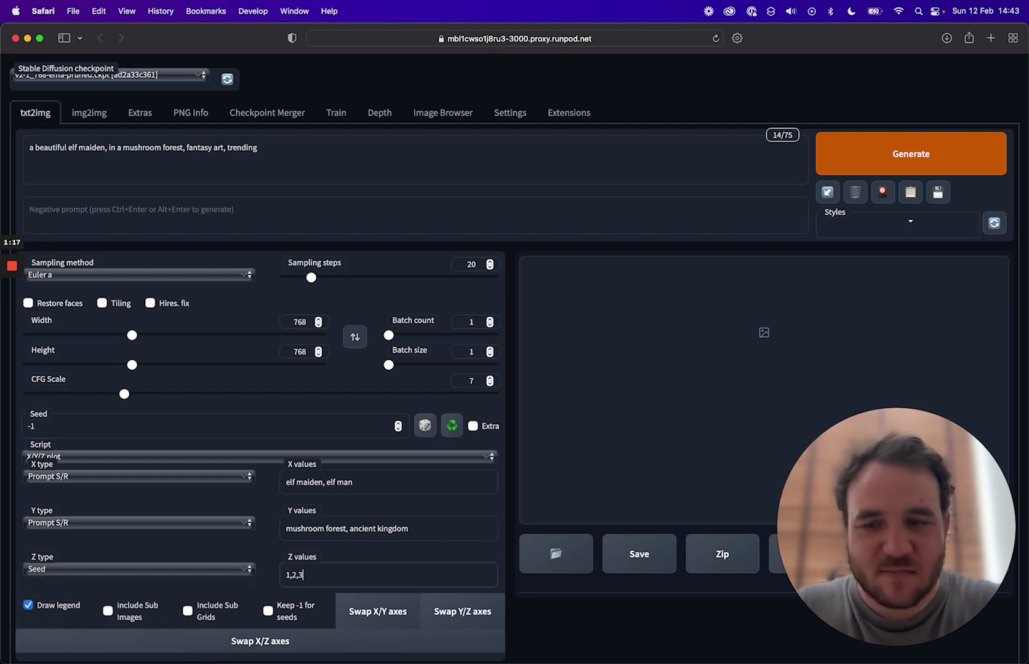
{"action": "scroll", "coordinate": [501, 507], "scroll_direction": "down", "scroll_amount": 2}
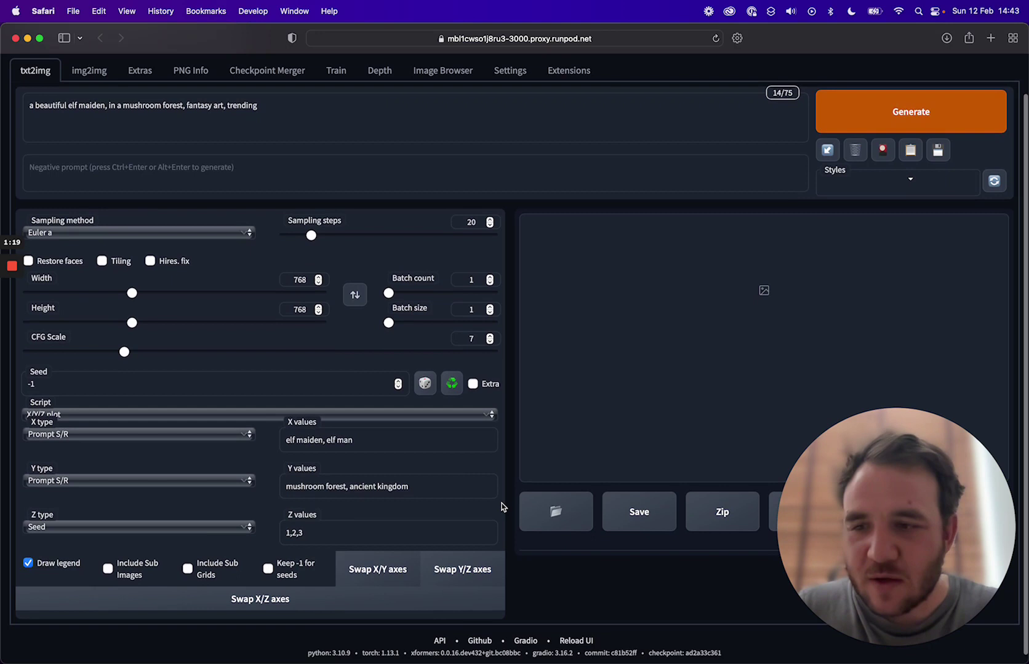
{"action": "scroll", "coordinate": [502, 507], "scroll_direction": "up", "scroll_amount": 2}
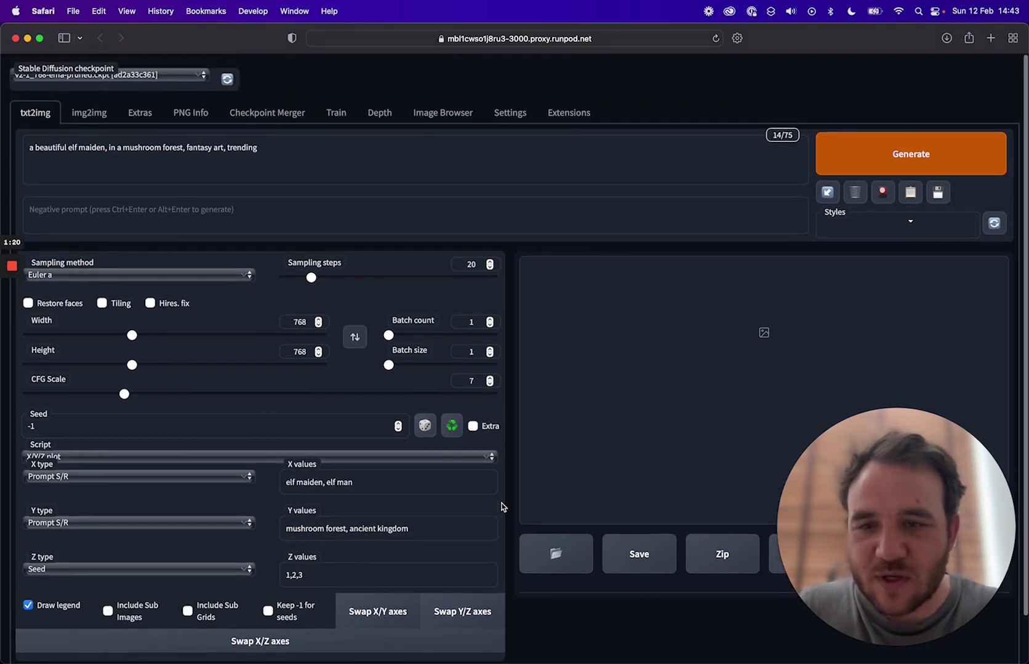
Generate the X/Y/Z plot grid across seeds 1–3.
{"action": "left_click", "coordinate": [902, 158]}
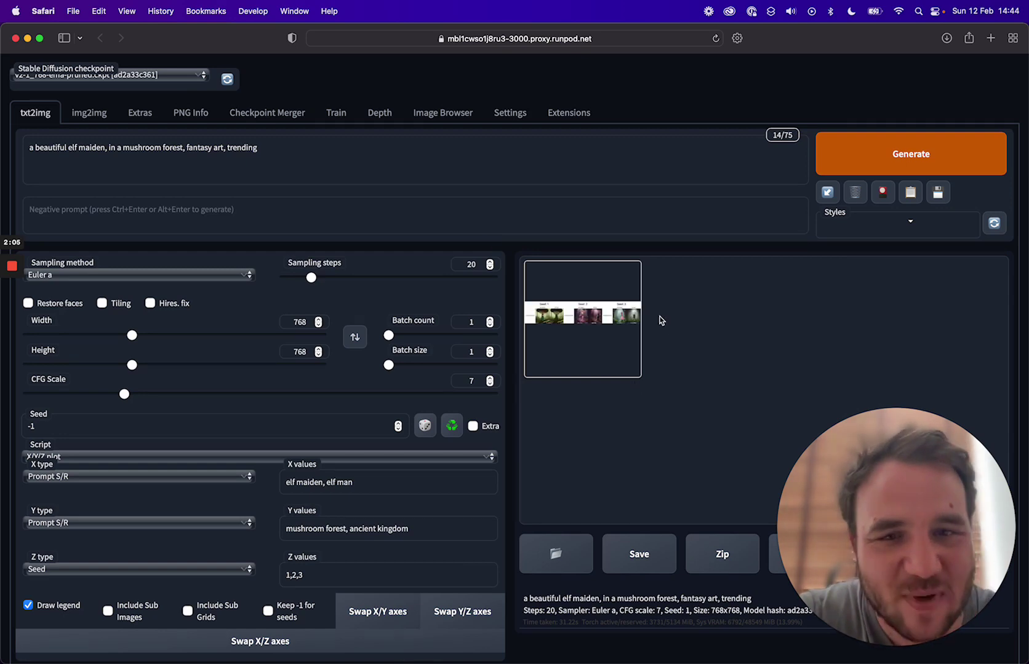
Inspect the seeds 1–3 grid in the full-screen viewer, then close it.
{"action": "left_click", "coordinate": [586, 323]}
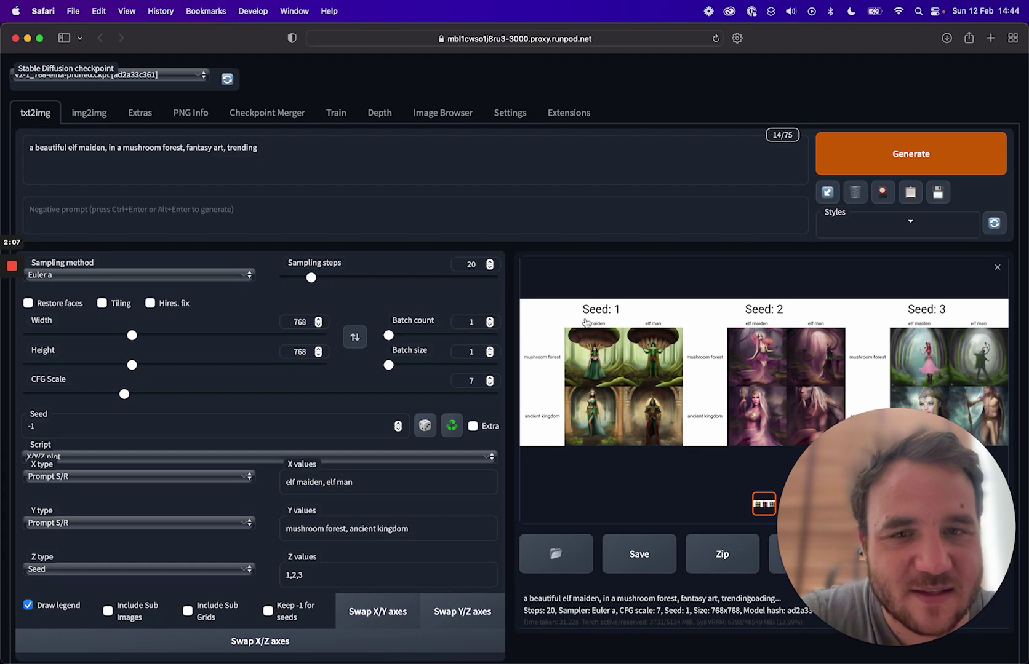
{"action": "left_click", "coordinate": [694, 362]}
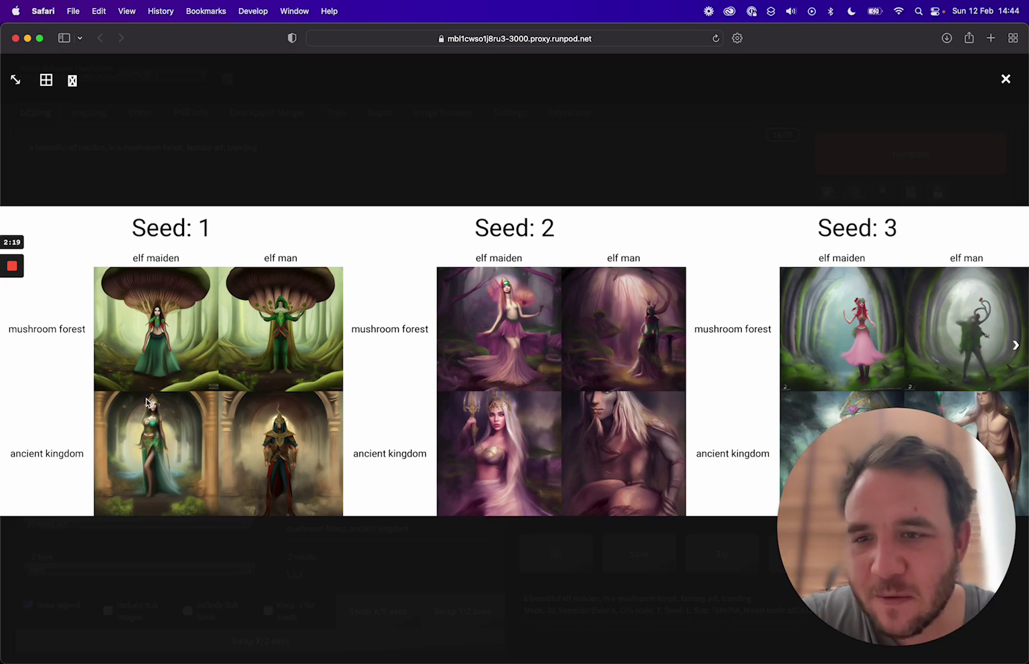
{"action": "scroll", "coordinate": [146, 401], "scroll_direction": "up", "scroll_amount": 5}
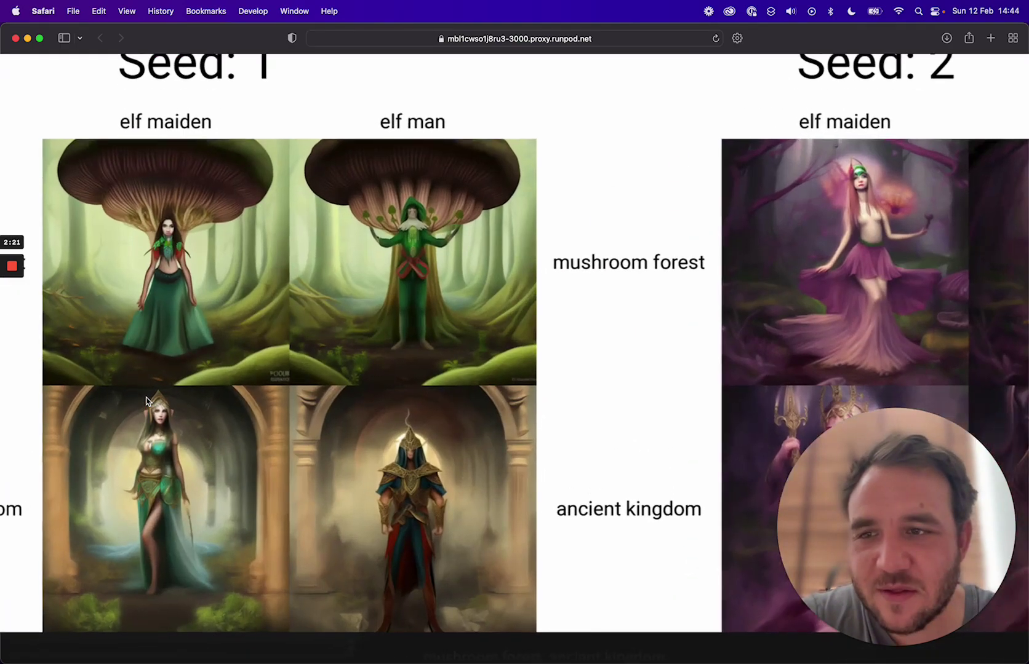
{"action": "scroll", "coordinate": [310, 354], "scroll_direction": "down", "scroll_amount": 5}
{"action": "scroll", "coordinate": [310, 354], "scroll_direction": "up", "scroll_amount": 5}
{"action": "scroll", "coordinate": [310, 353], "scroll_direction": "left", "scroll_amount": 2}
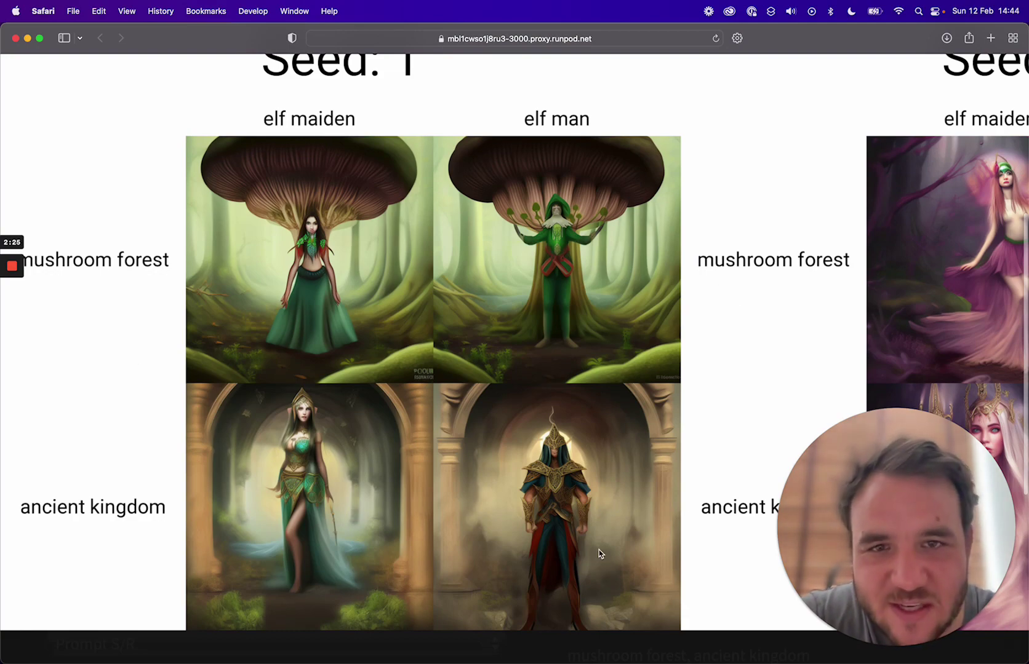
{"action": "scroll", "coordinate": [573, 465], "scroll_direction": "right", "scroll_amount": 1}
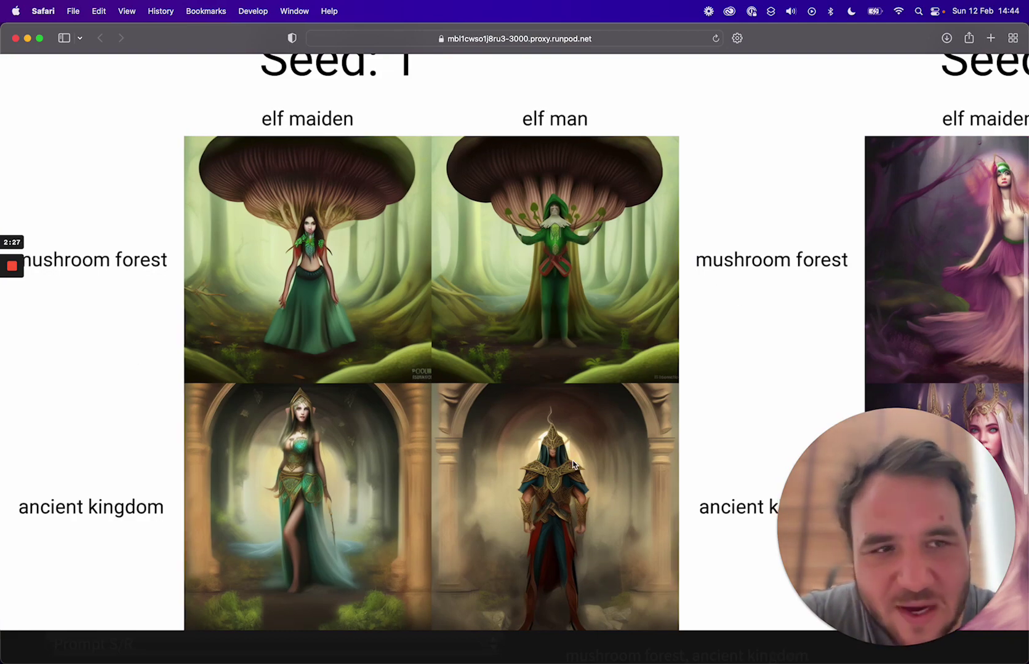
{"action": "scroll", "coordinate": [572, 464], "scroll_direction": "right", "scroll_amount": 15}
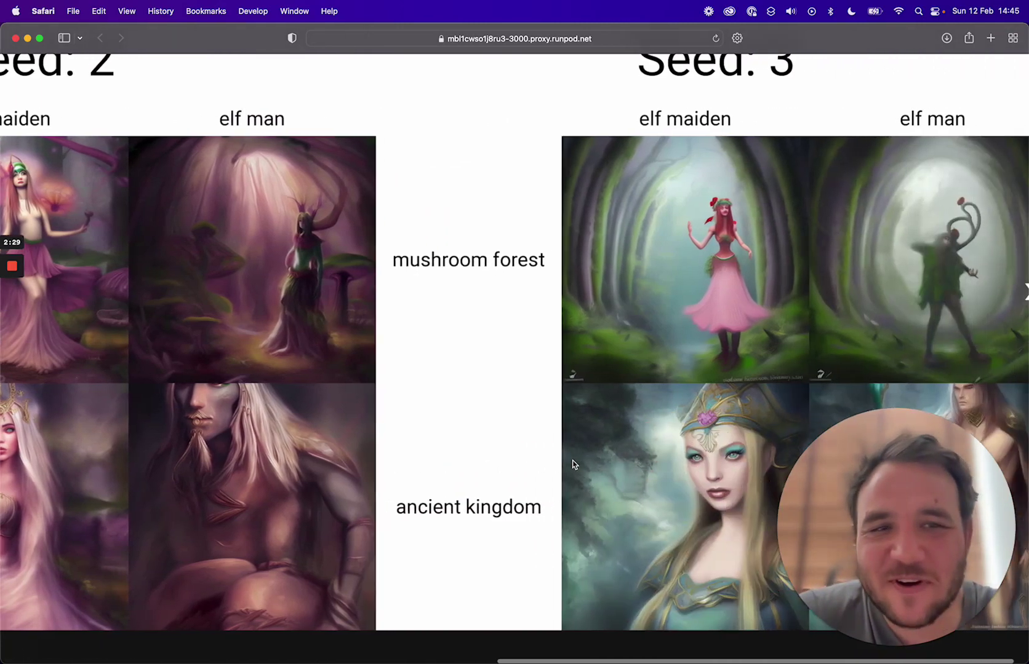
{"action": "scroll", "coordinate": [572, 465], "scroll_direction": "down", "scroll_amount": 5}
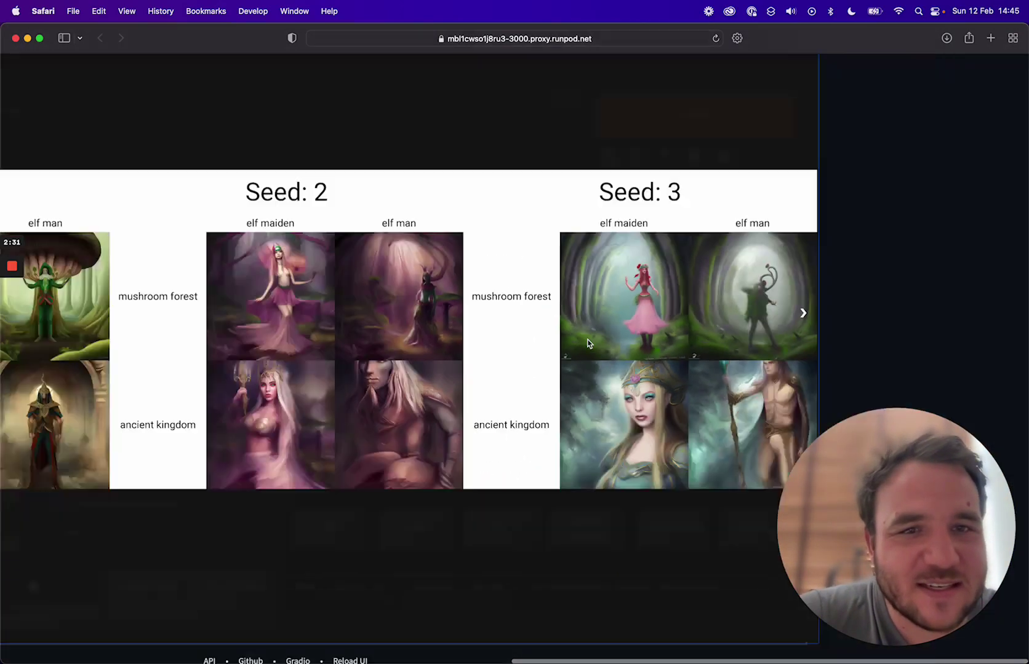
{"action": "scroll", "coordinate": [587, 343], "scroll_direction": "down", "scroll_amount": 3}
{"action": "left_click", "coordinate": [587, 343]}
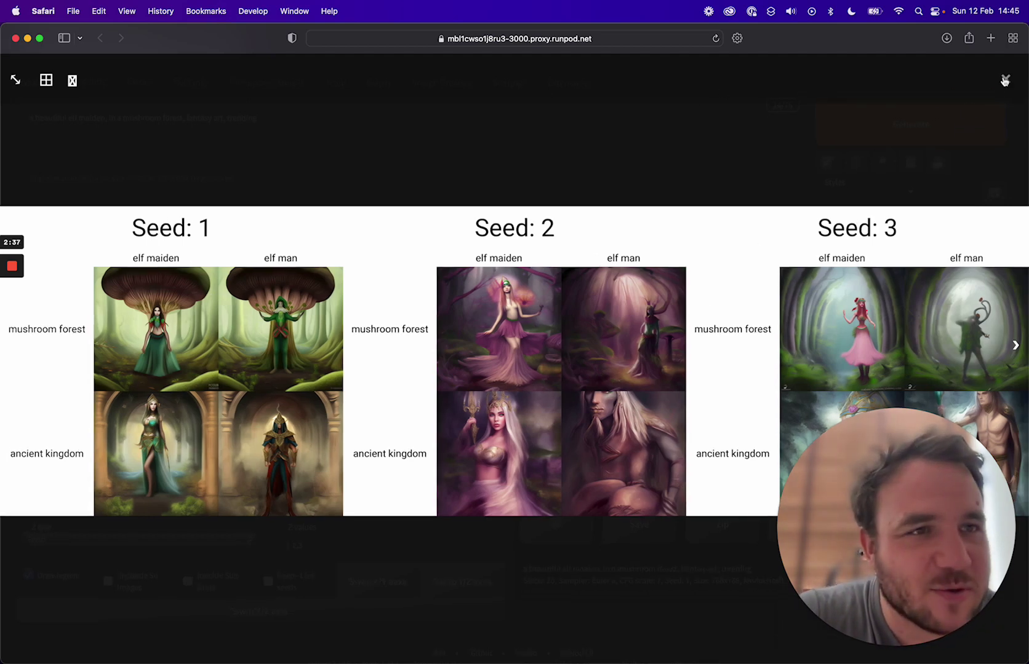
{"action": "left_click", "coordinate": [1006, 78]}
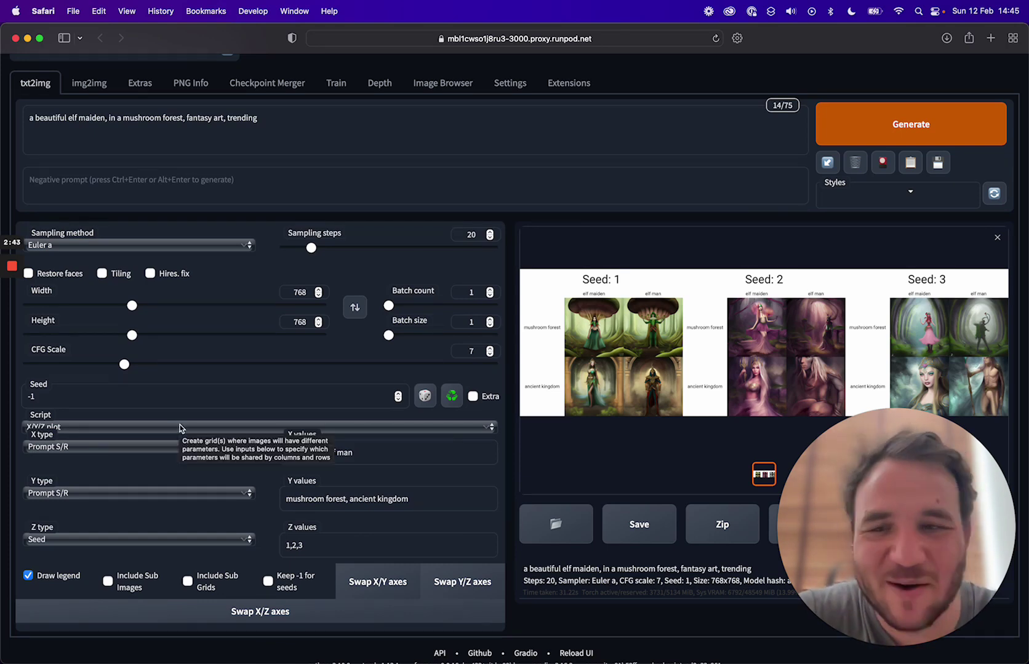
Change the Z axis to Steps with values 20,60,80.
{"action": "scroll", "coordinate": [201, 511], "scroll_direction": "down", "scroll_amount": 1}
{"action": "left_click", "coordinate": [209, 521]}
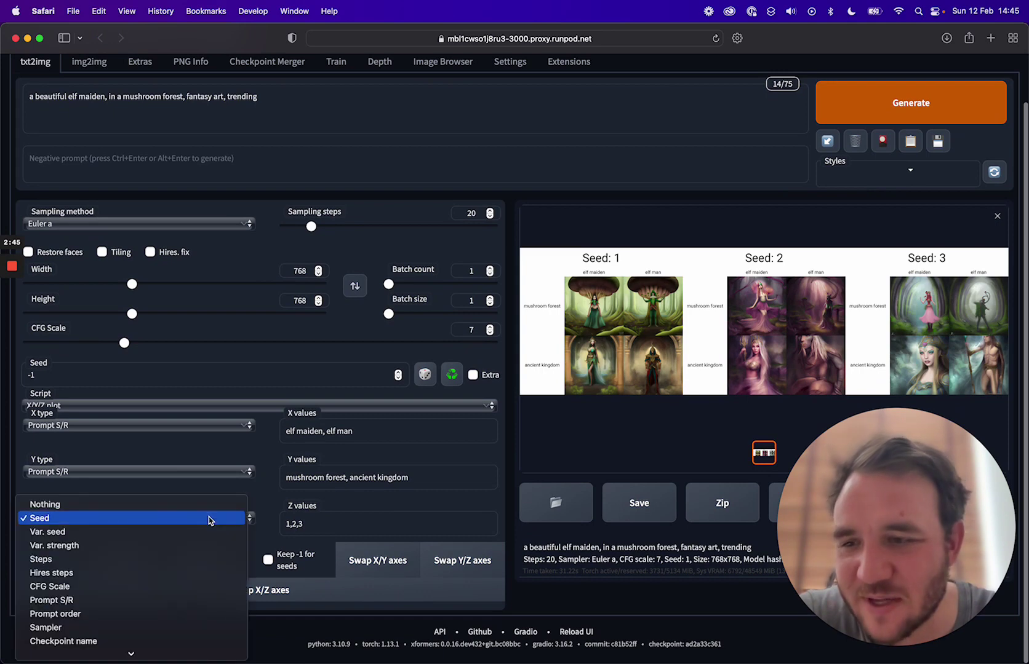
{"action": "left_click", "coordinate": [185, 559]}
{"action": "left_click_drag", "start_coordinate": [306, 524], "coordinate": [275, 525]}
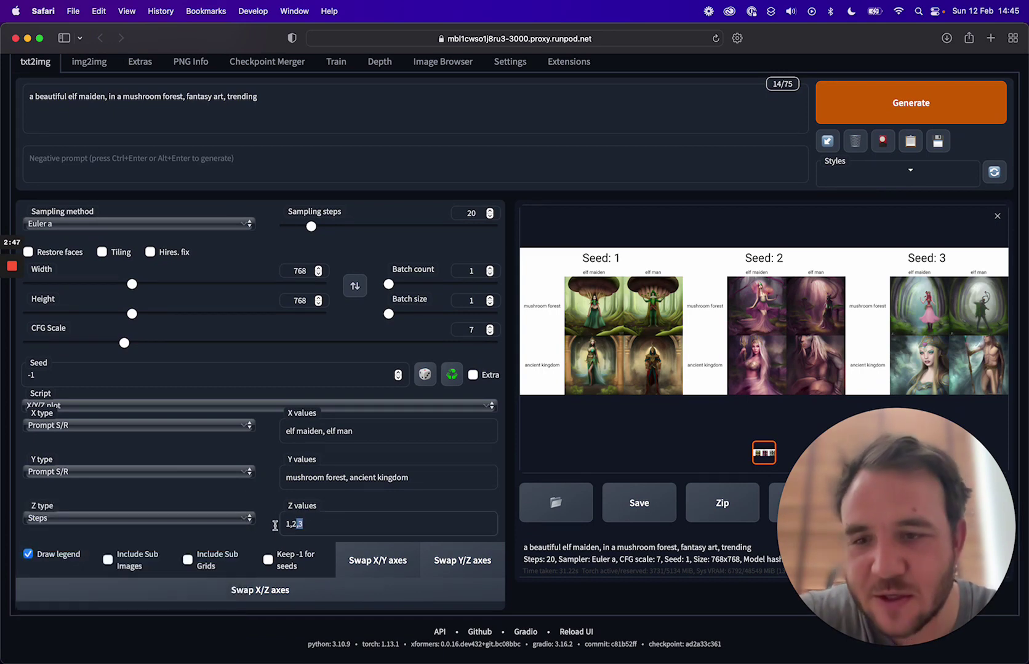
{"action": "type", "text": "20,60"}
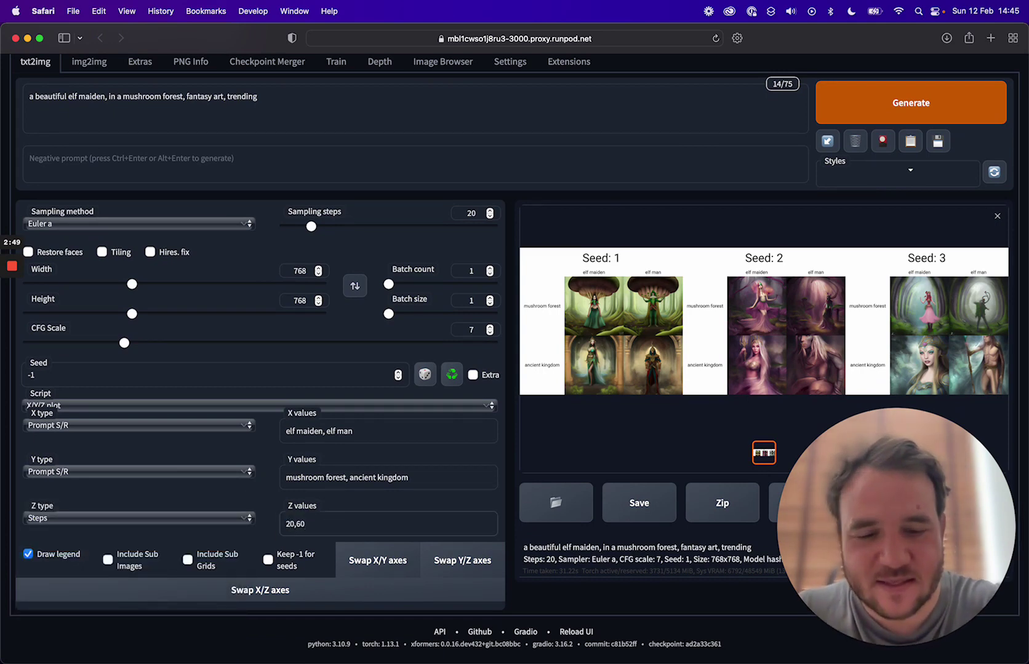
{"action": "type", "text": ",80"}
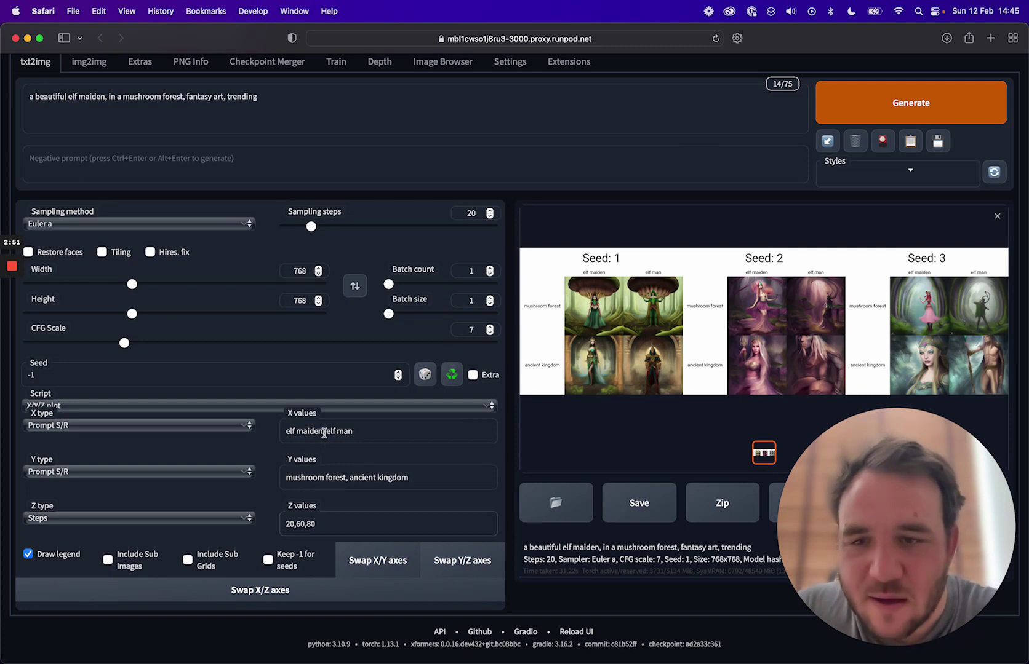
Start generating the new steps comparison grid.
{"action": "left_click_drag", "start_coordinate": [323, 432], "coordinate": [400, 437]}
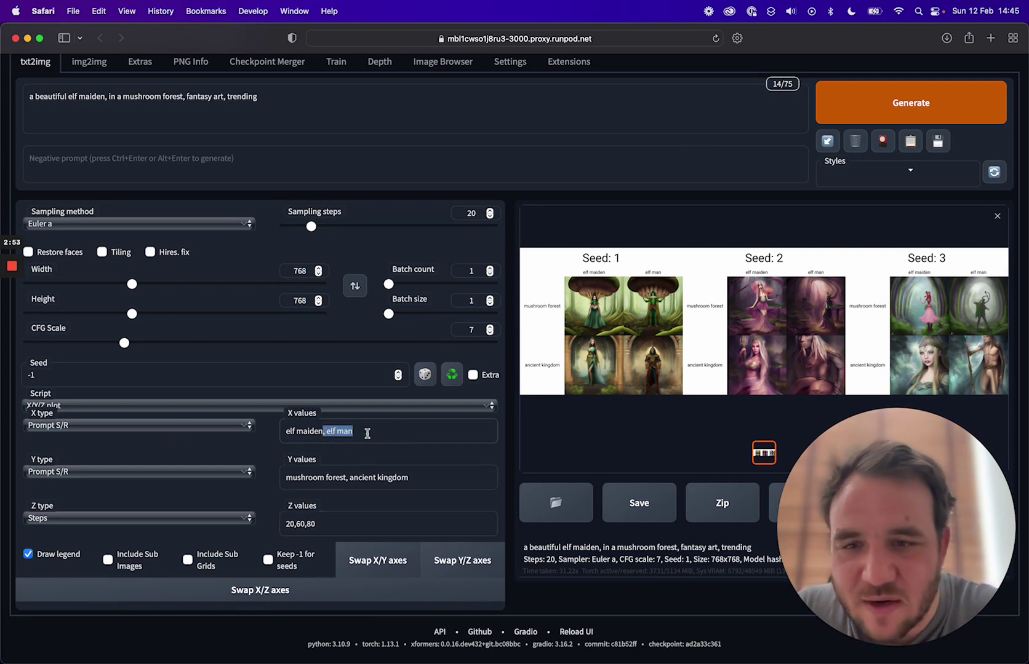
{"action": "left_click", "coordinate": [374, 515]}
{"action": "key", "text": "ctrl+Return"}
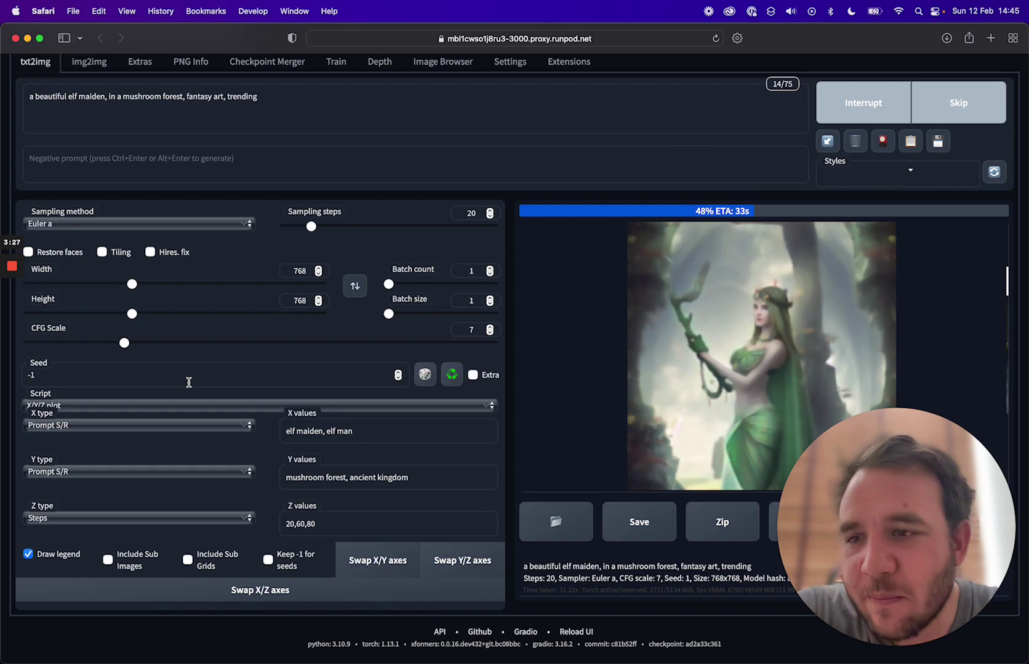
Show the Script dropdown options while the grid generates.
{"action": "left_click", "coordinate": [172, 407]}
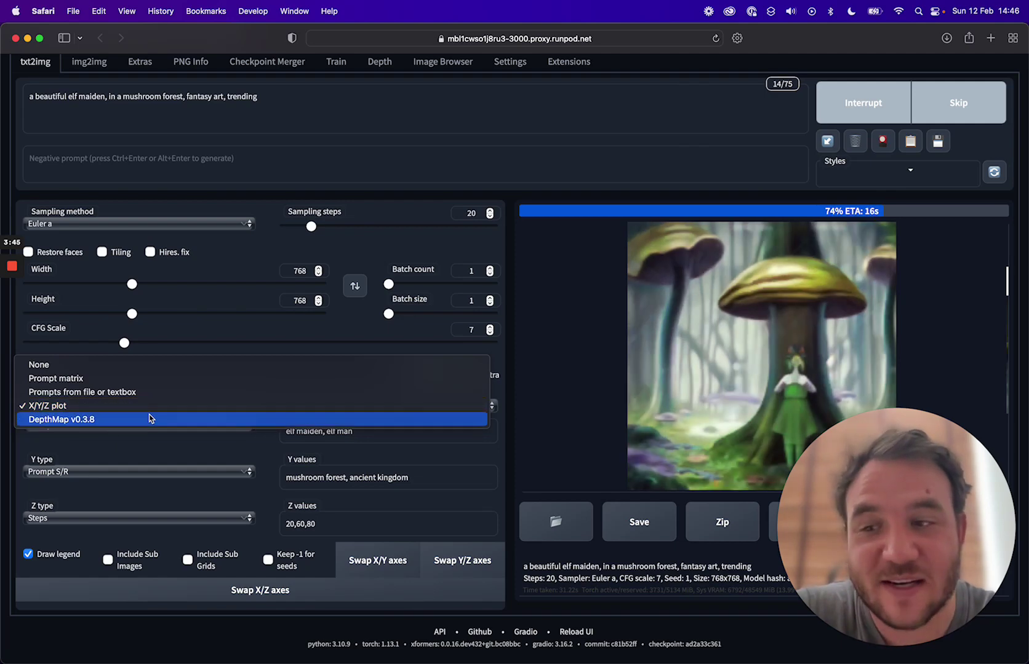
Close the Script list, keeping X/Y/Z plot, and let the Steps grid finish.
{"action": "left_click", "coordinate": [773, 39]}
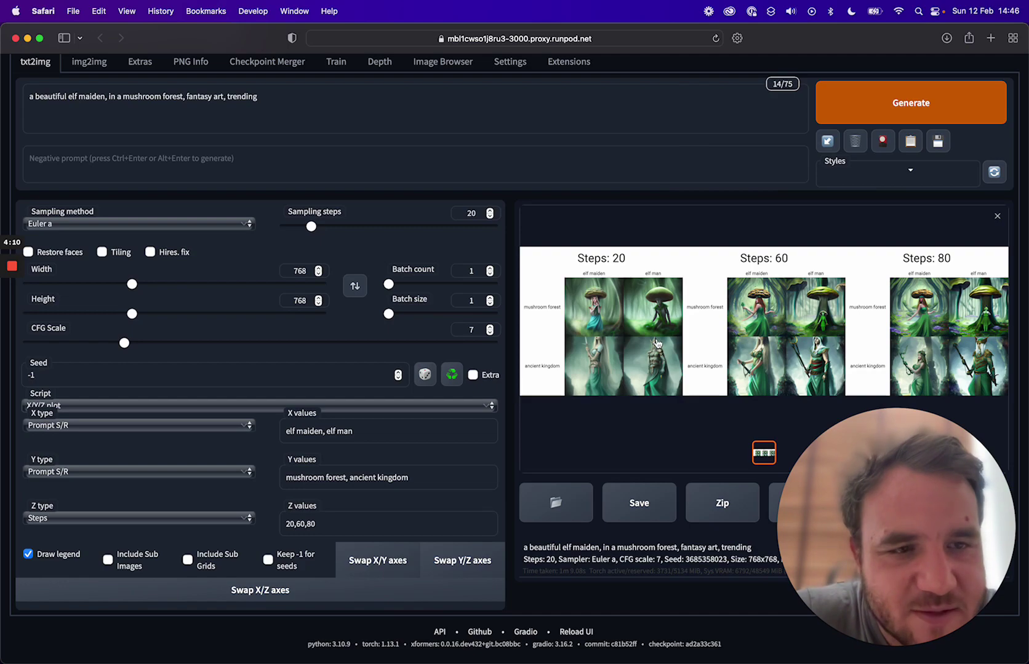
{"action": "left_click", "coordinate": [655, 344]}
{"action": "scroll", "coordinate": [239, 350], "scroll_direction": "up", "scroll_amount": 5}
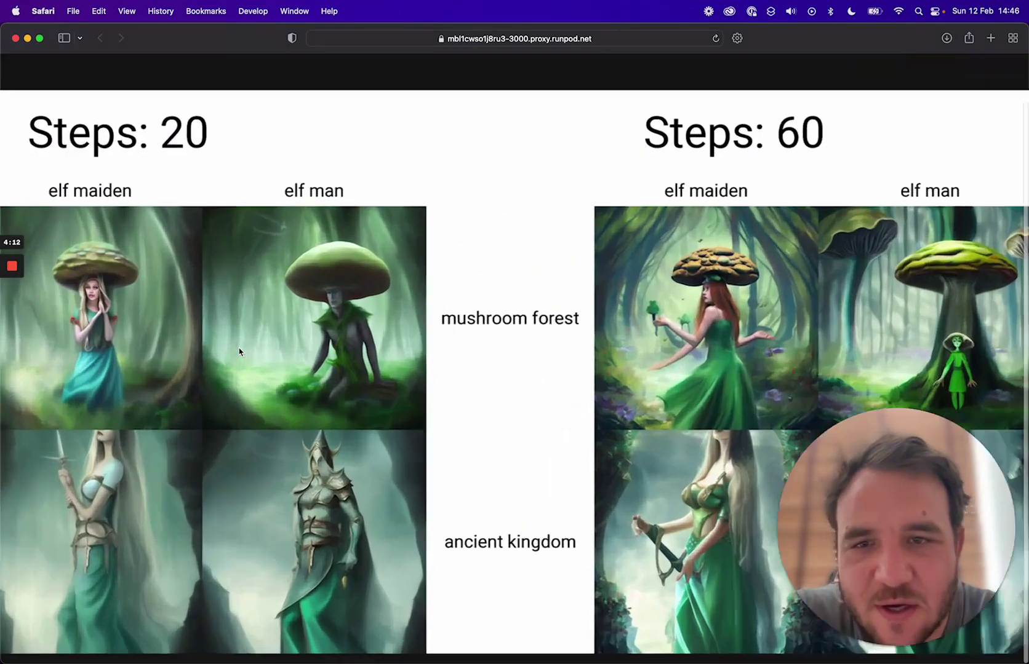
{"action": "scroll", "coordinate": [239, 352], "scroll_direction": "left", "scroll_amount": 6}
{"action": "scroll", "coordinate": [240, 351], "scroll_direction": "down", "scroll_amount": 4}
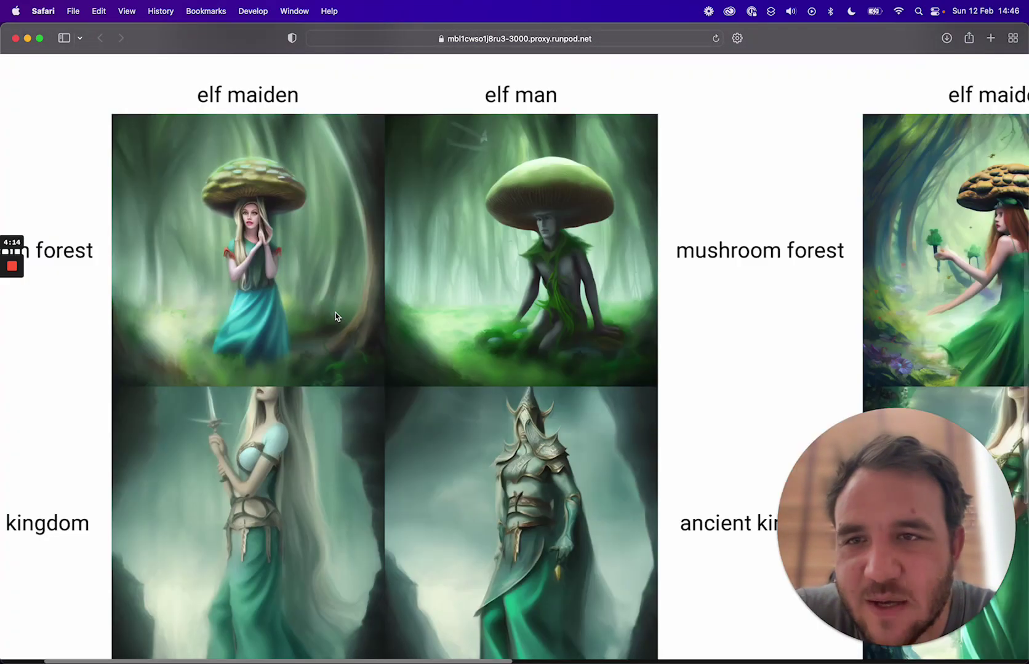
{"action": "scroll", "coordinate": [335, 317], "scroll_direction": "down", "scroll_amount": 2}
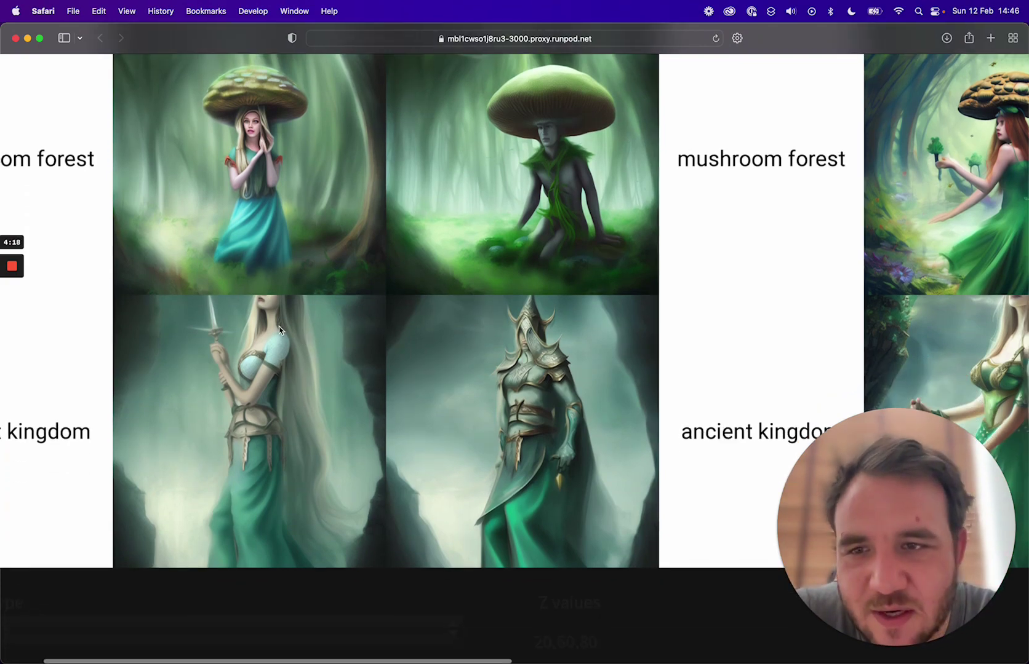
{"action": "scroll", "coordinate": [496, 395], "scroll_direction": "right", "scroll_amount": 12}
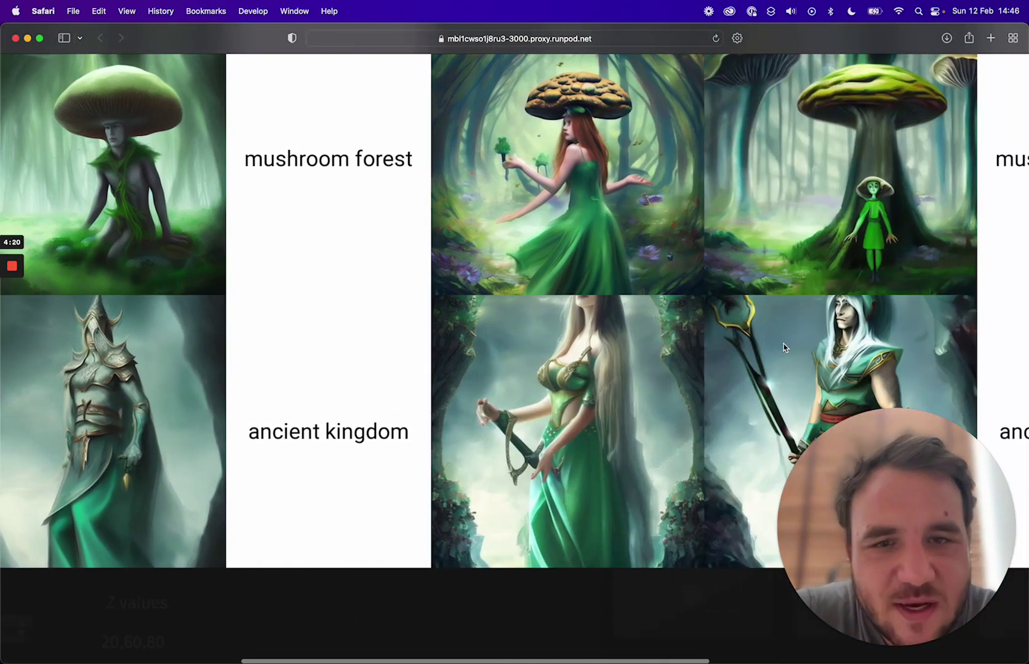
{"action": "scroll", "coordinate": [616, 343], "scroll_direction": "right", "scroll_amount": 15}
{"action": "scroll", "coordinate": [616, 343], "scroll_direction": "right", "scroll_amount": 5}
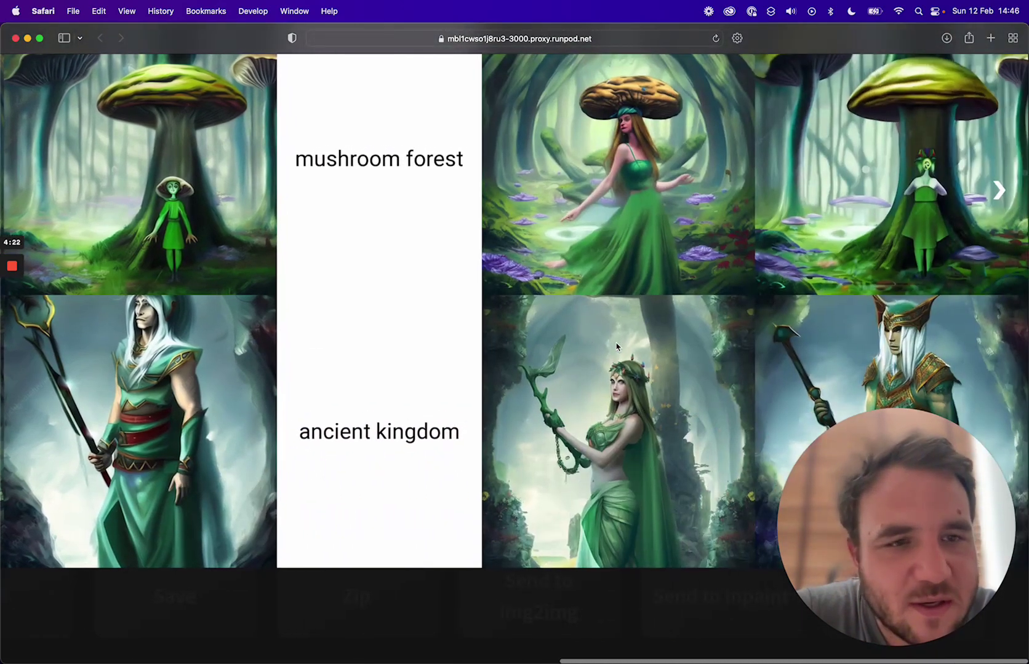
{"action": "scroll", "coordinate": [741, 278], "scroll_direction": "down", "scroll_amount": 3}
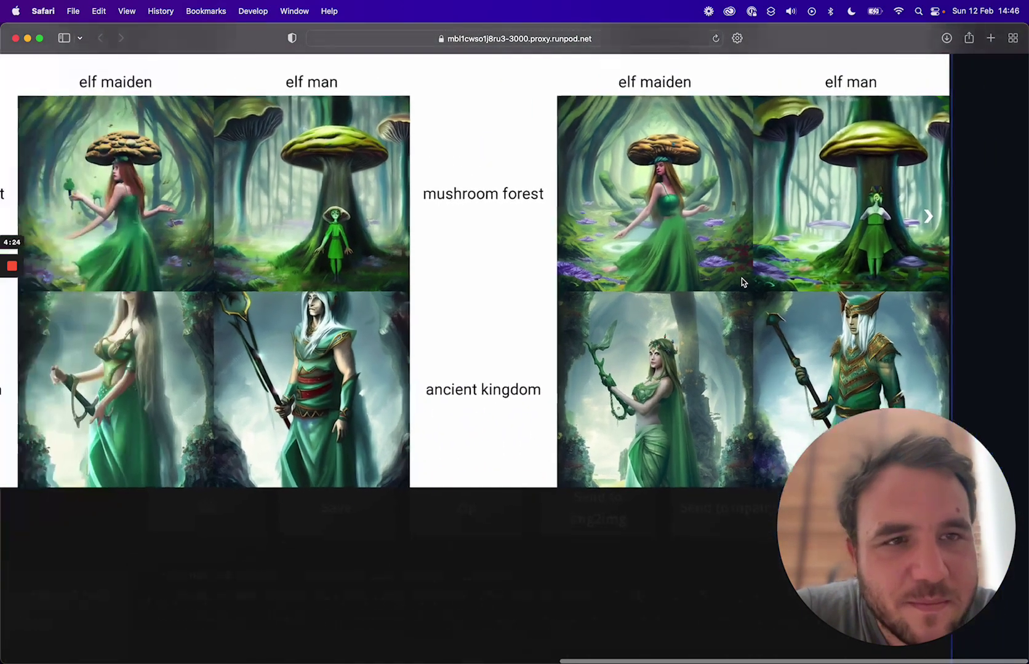
{"action": "scroll", "coordinate": [741, 278], "scroll_direction": "left", "scroll_amount": 3}
{"action": "scroll", "coordinate": [930, 267], "scroll_direction": "up", "scroll_amount": 2}
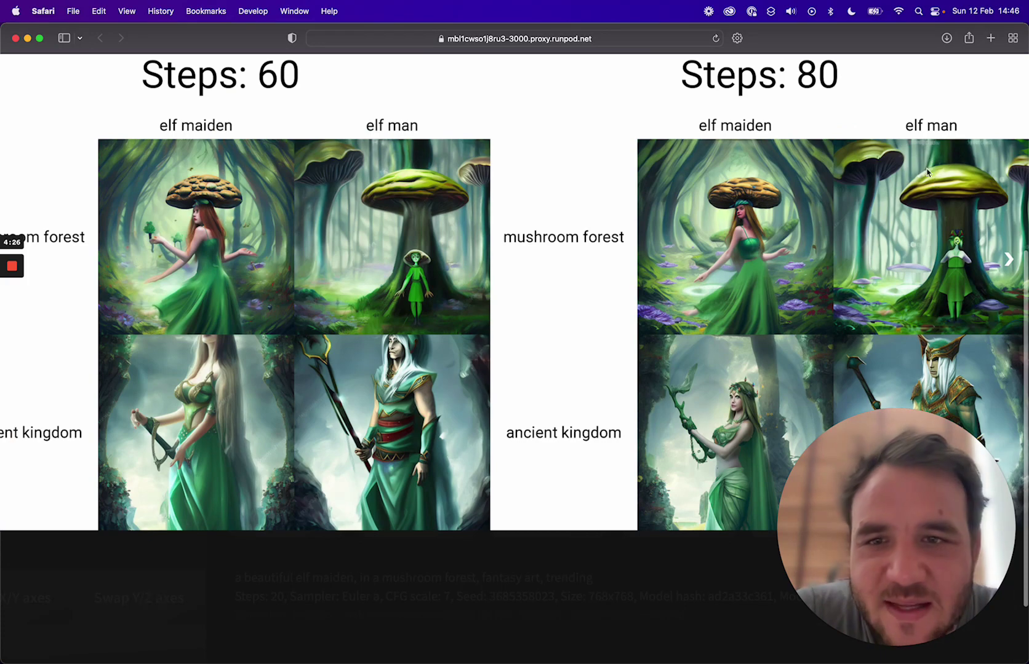
{"action": "scroll", "coordinate": [684, 269], "scroll_direction": "left", "scroll_amount": 10}
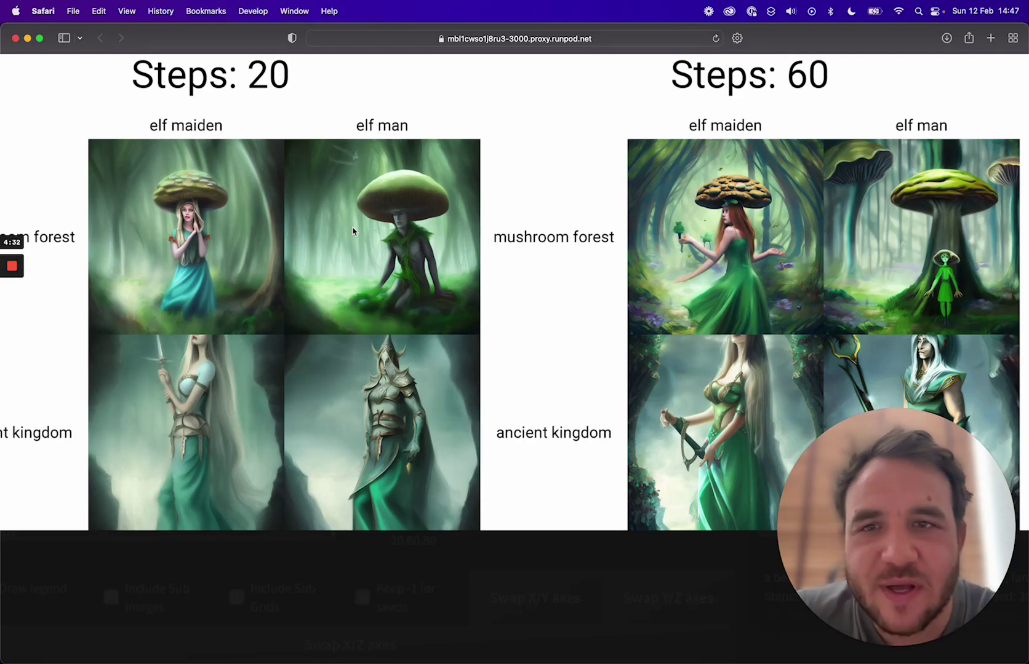
{"action": "scroll", "coordinate": [282, 228], "scroll_direction": "right", "scroll_amount": 8}
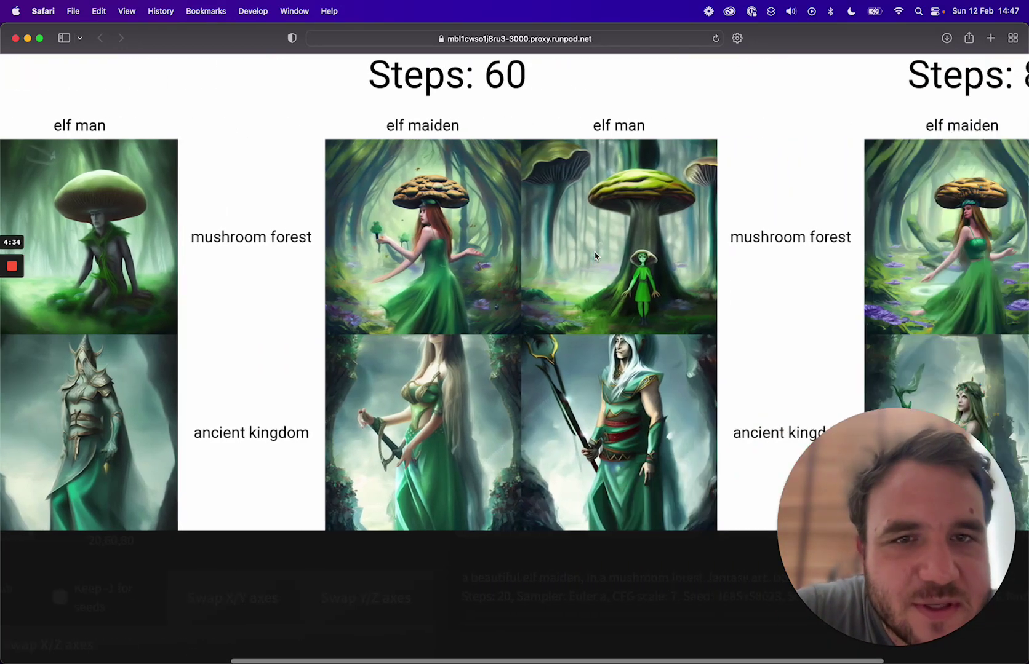
{"action": "scroll", "coordinate": [492, 243], "scroll_direction": "right", "scroll_amount": 1}
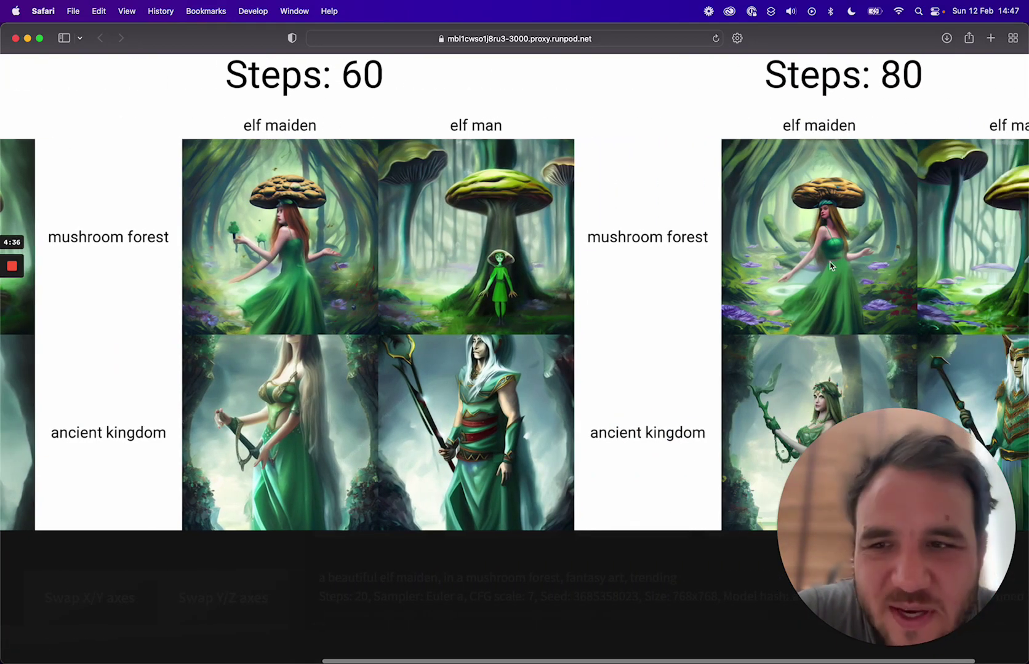
{"action": "scroll", "coordinate": [865, 266], "scroll_direction": "right", "scroll_amount": 2}
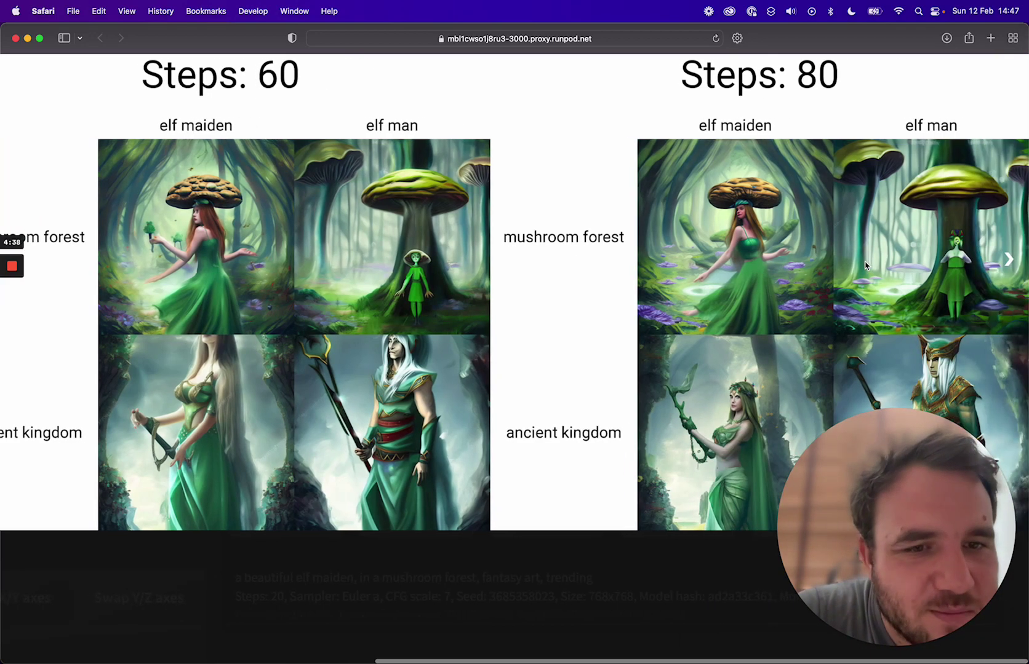
{"action": "scroll", "coordinate": [865, 266], "scroll_direction": "down", "scroll_amount": 1}
{"action": "scroll", "coordinate": [865, 266], "scroll_direction": "up", "scroll_amount": 1}
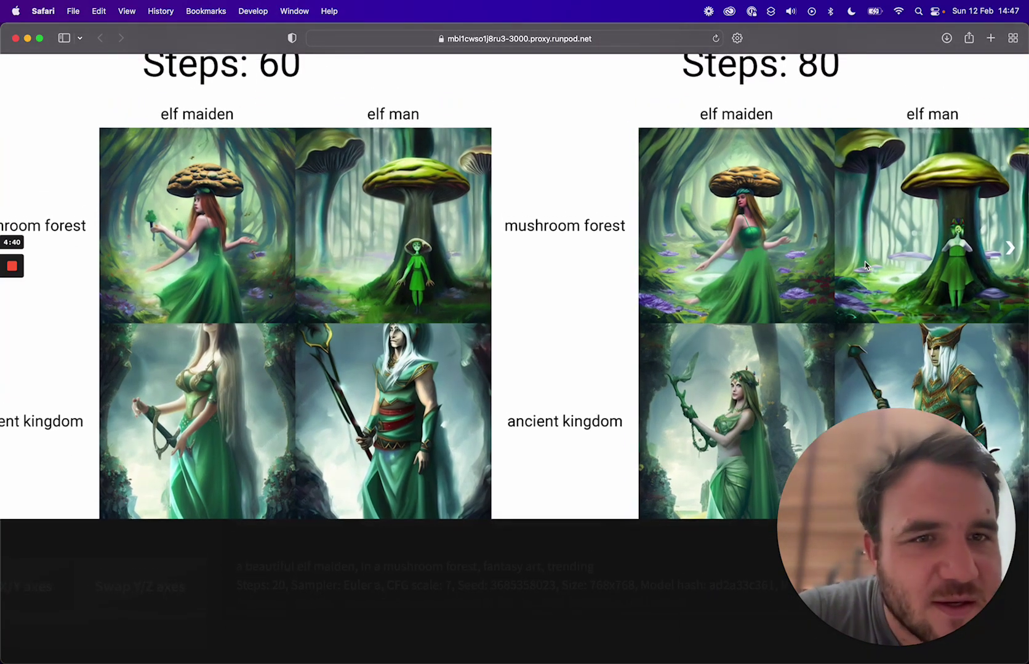
{"action": "scroll", "coordinate": [865, 266], "scroll_direction": "left", "scroll_amount": 1}
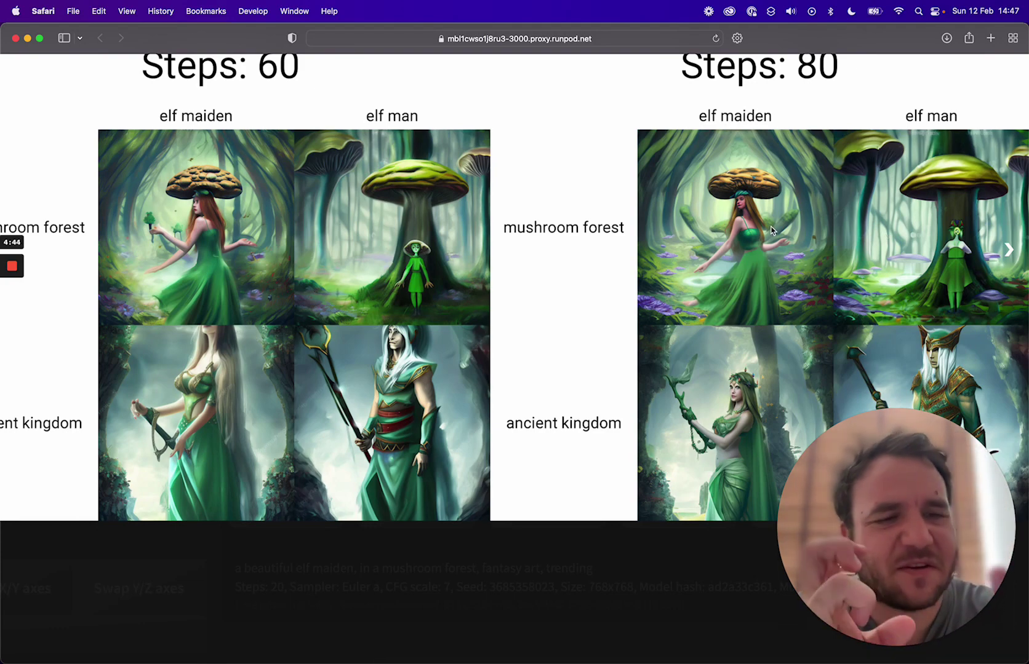
{"action": "scroll", "coordinate": [773, 231], "scroll_direction": "down", "scroll_amount": 1}
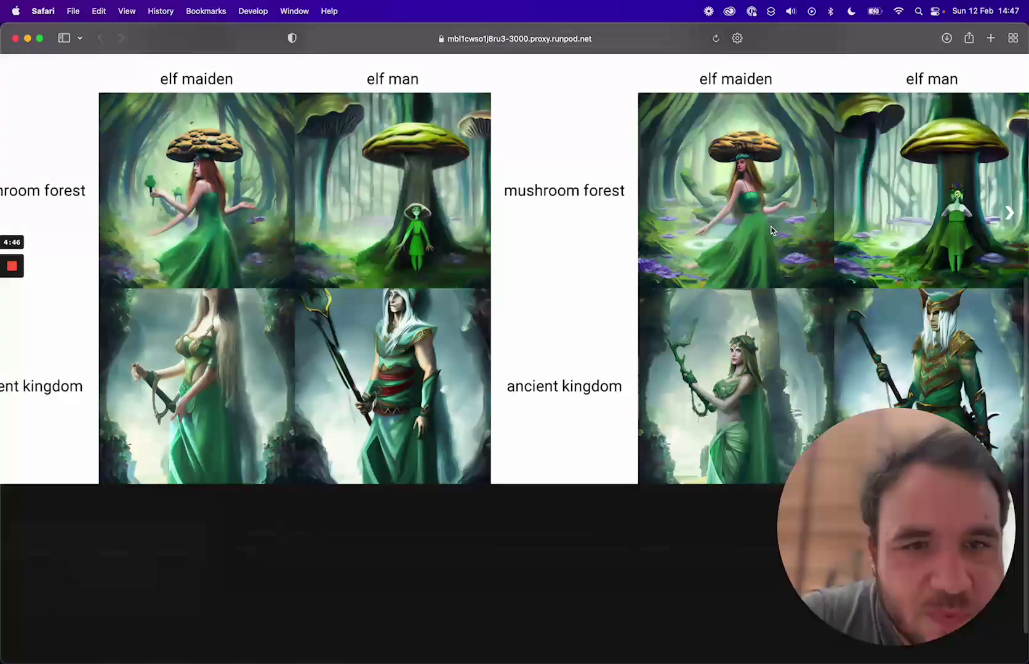
{"action": "scroll", "coordinate": [773, 230], "scroll_direction": "up", "scroll_amount": 5}
{"action": "left_click", "coordinate": [993, 92]}
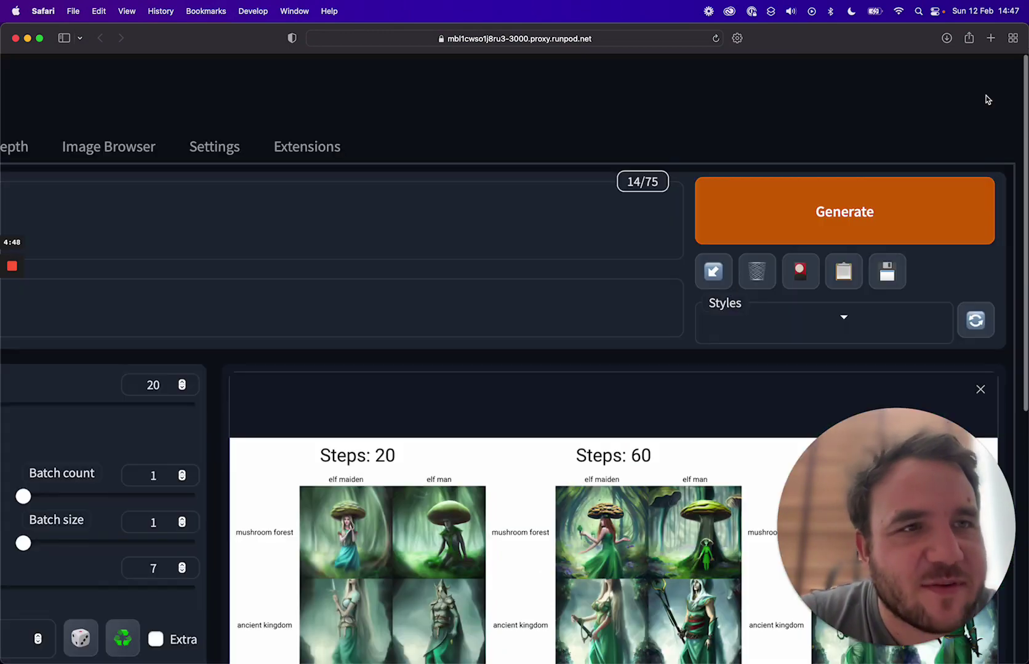